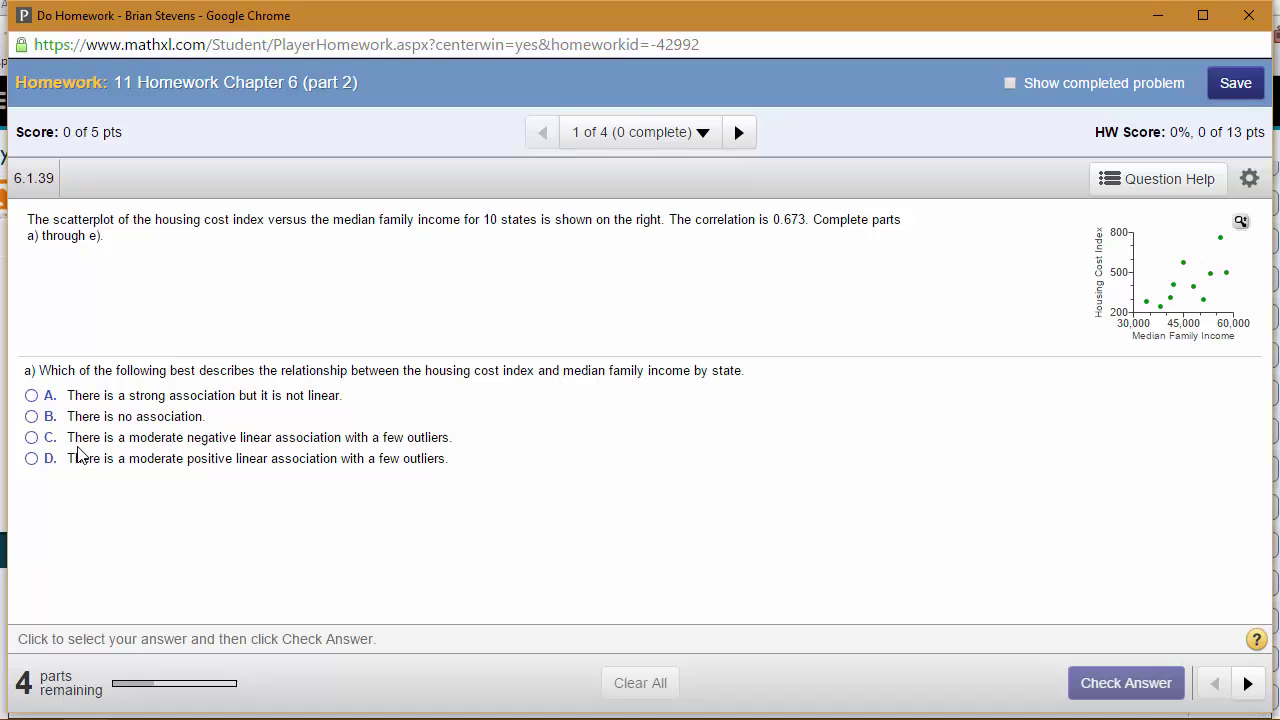
Choose D in part a), a moderate positive linear association with a few outliers, and check it.
left_click(33, 457)
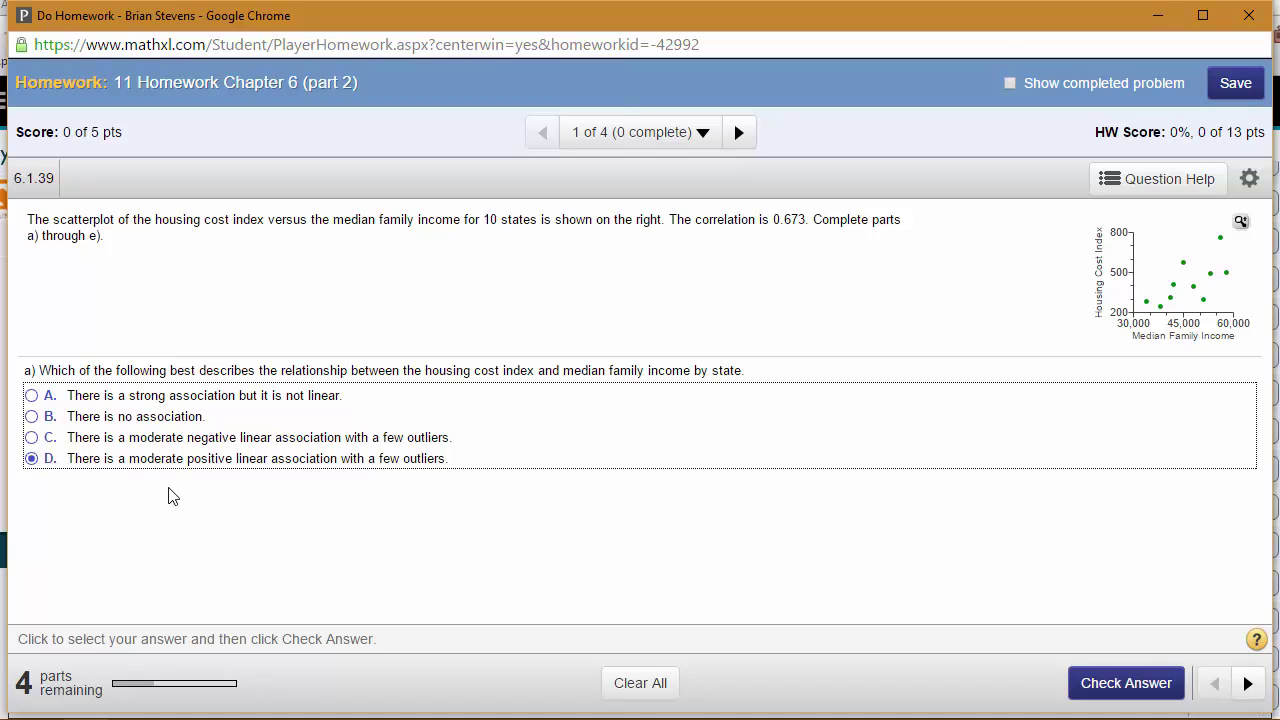
key("Return")
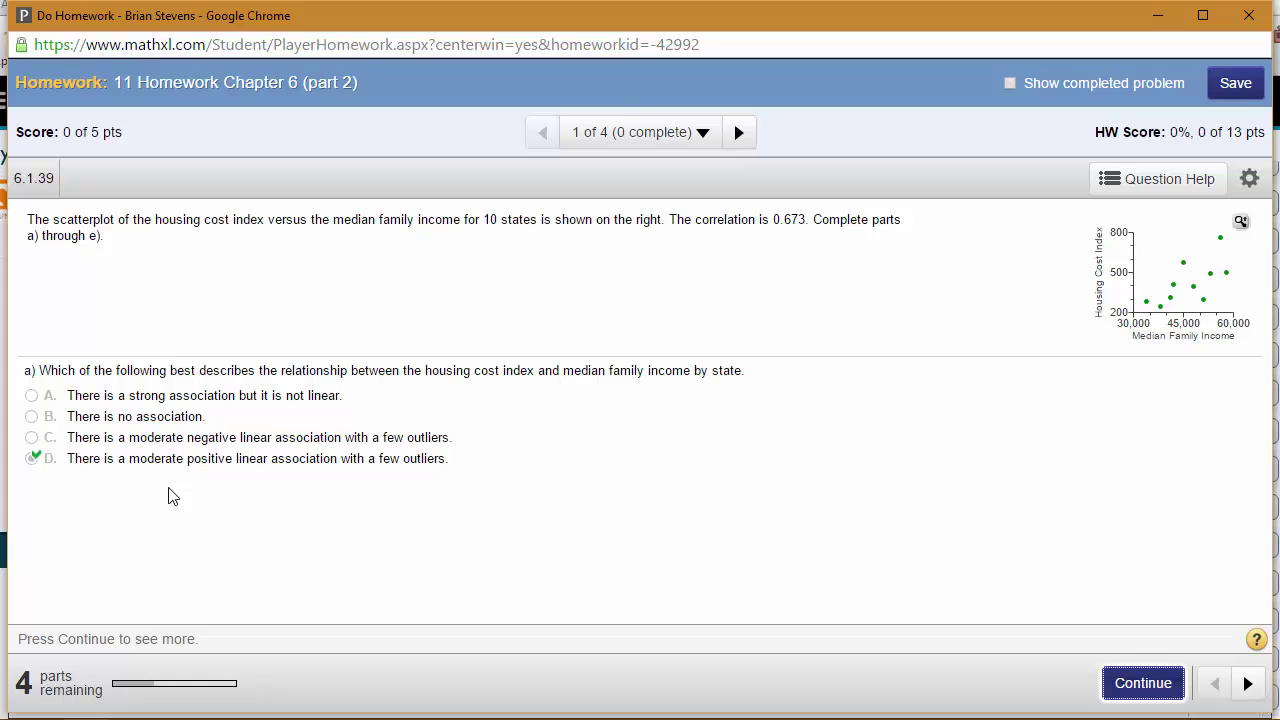
Enter 0.673 as the part b) correlation and have it checked correct.
key("Return")
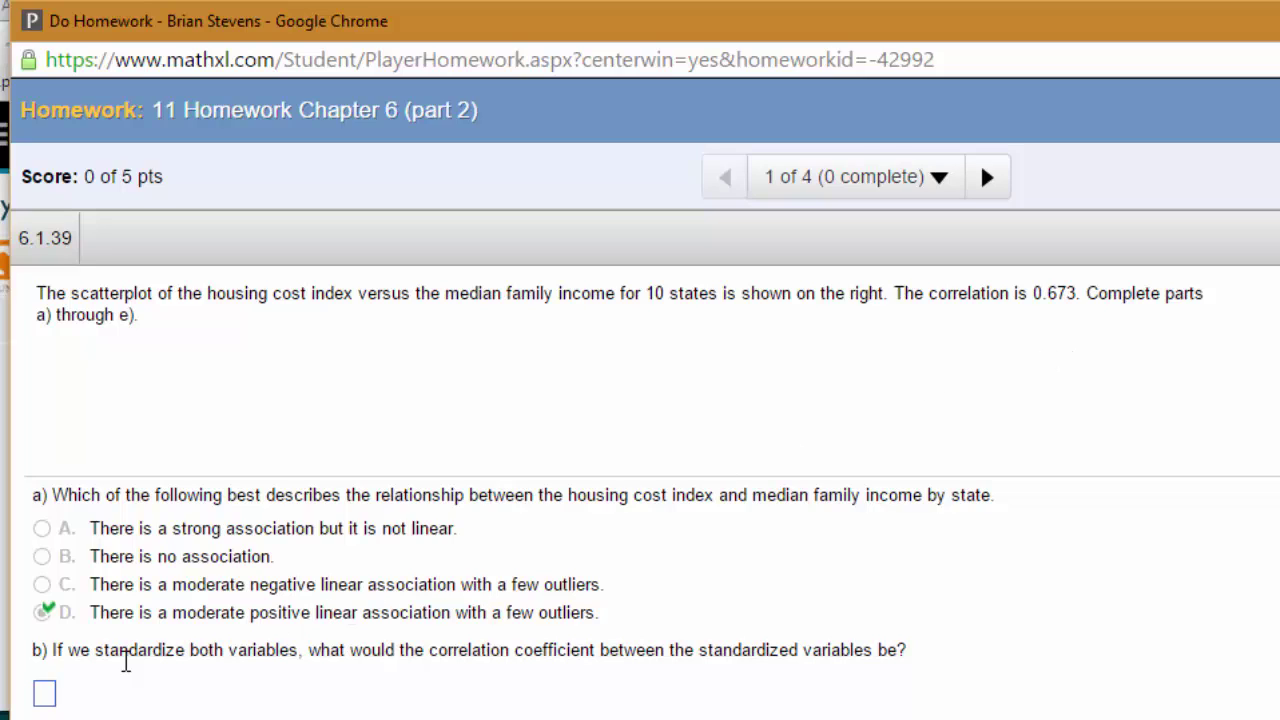
left_click(45, 693)
type("0.673")
key("Return")
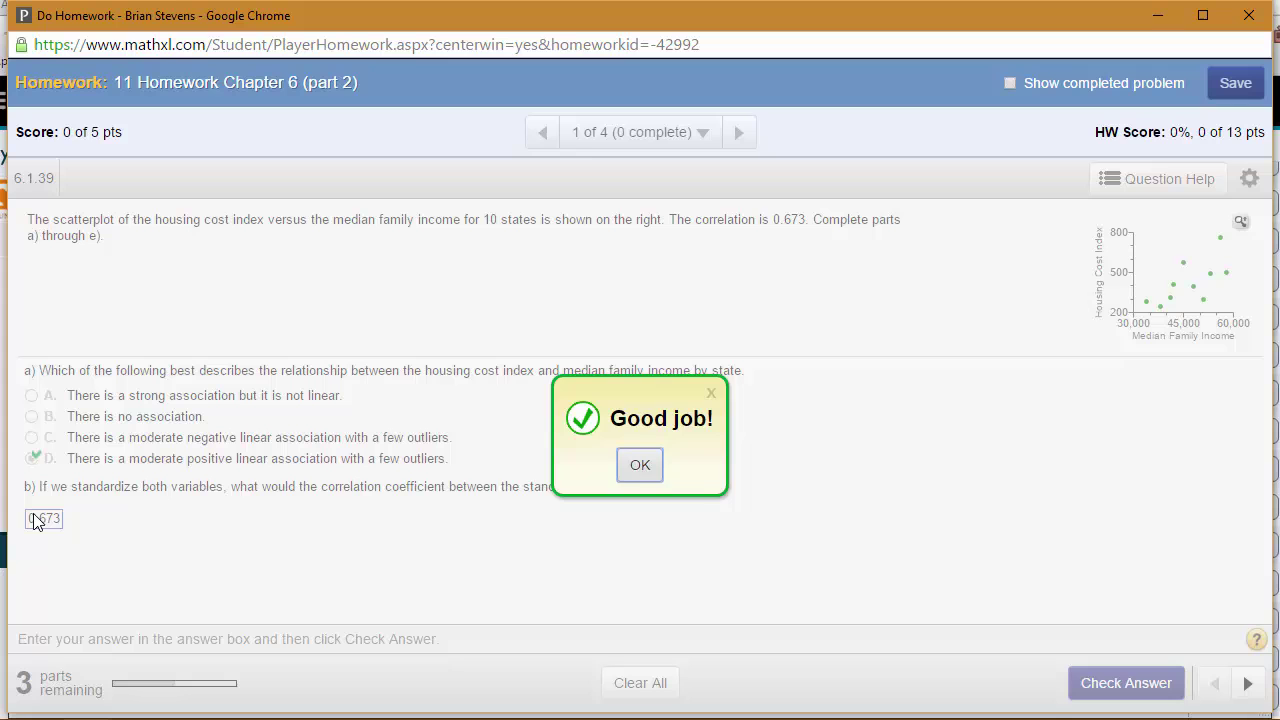
key("Return")
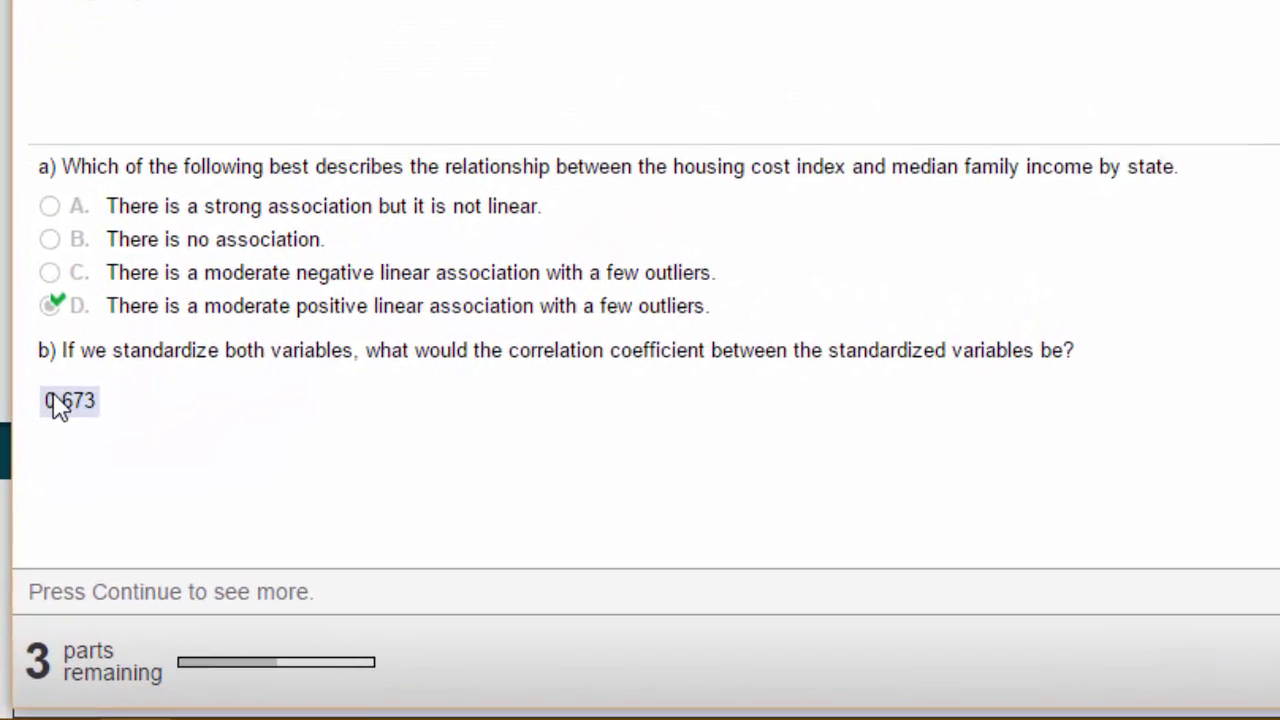
Answer part c) with B, the correlation would not change, and continue to part d).
key("Return")
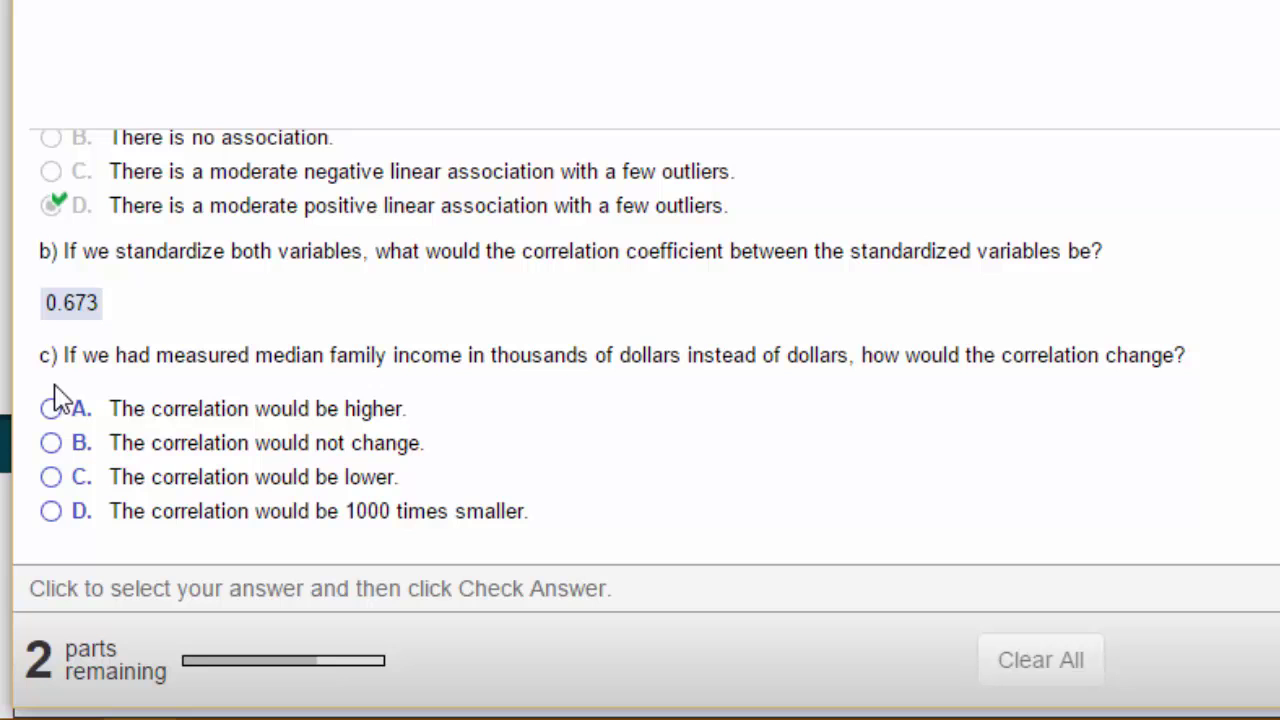
left_click(52, 443)
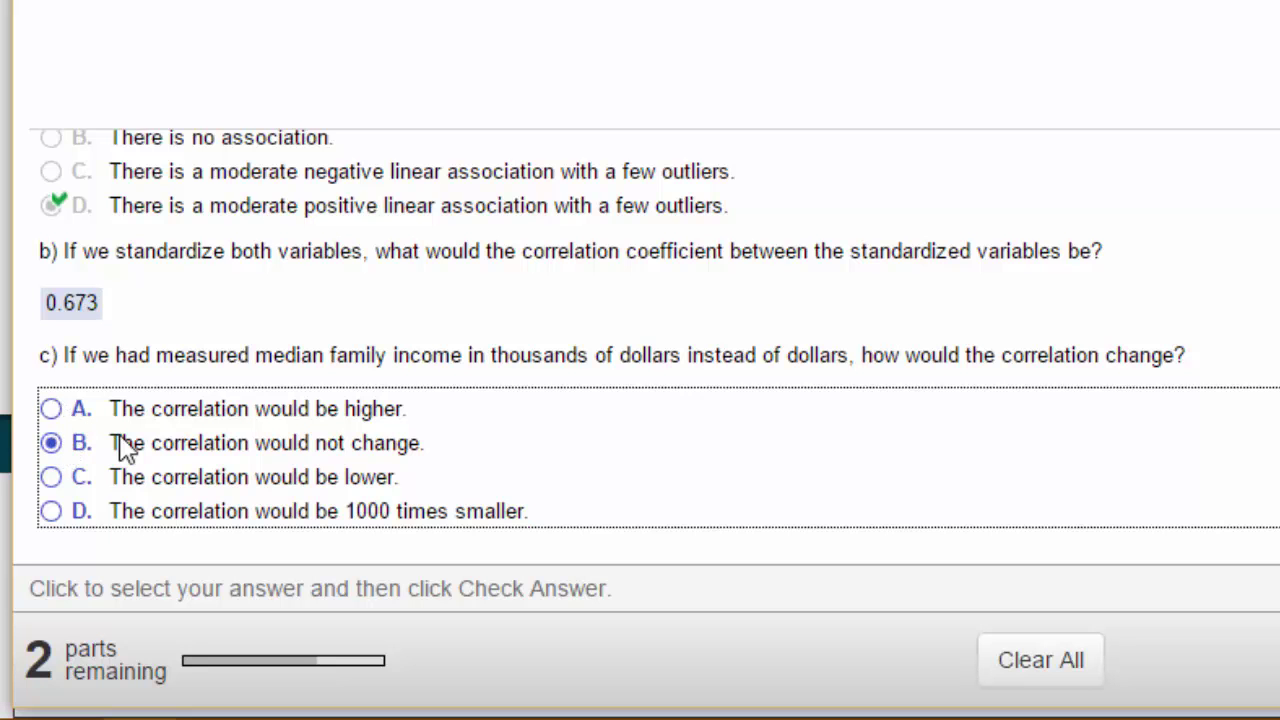
key("Return")
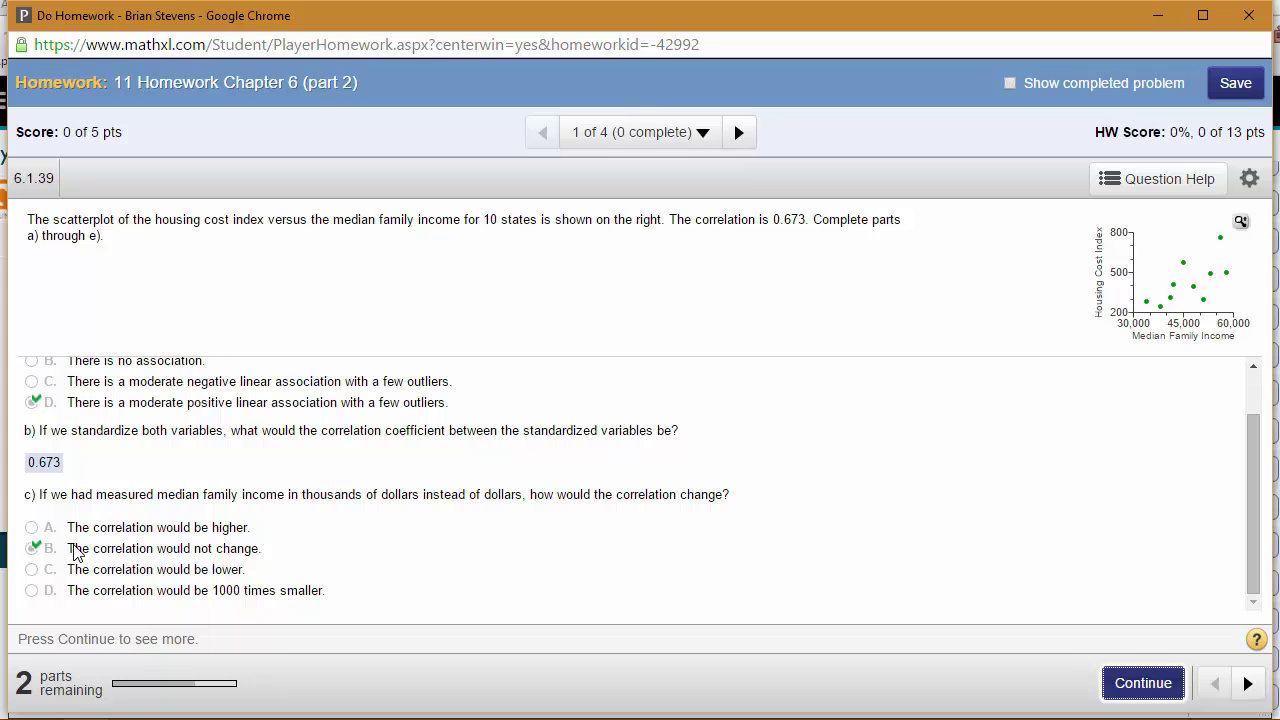
key("Return")
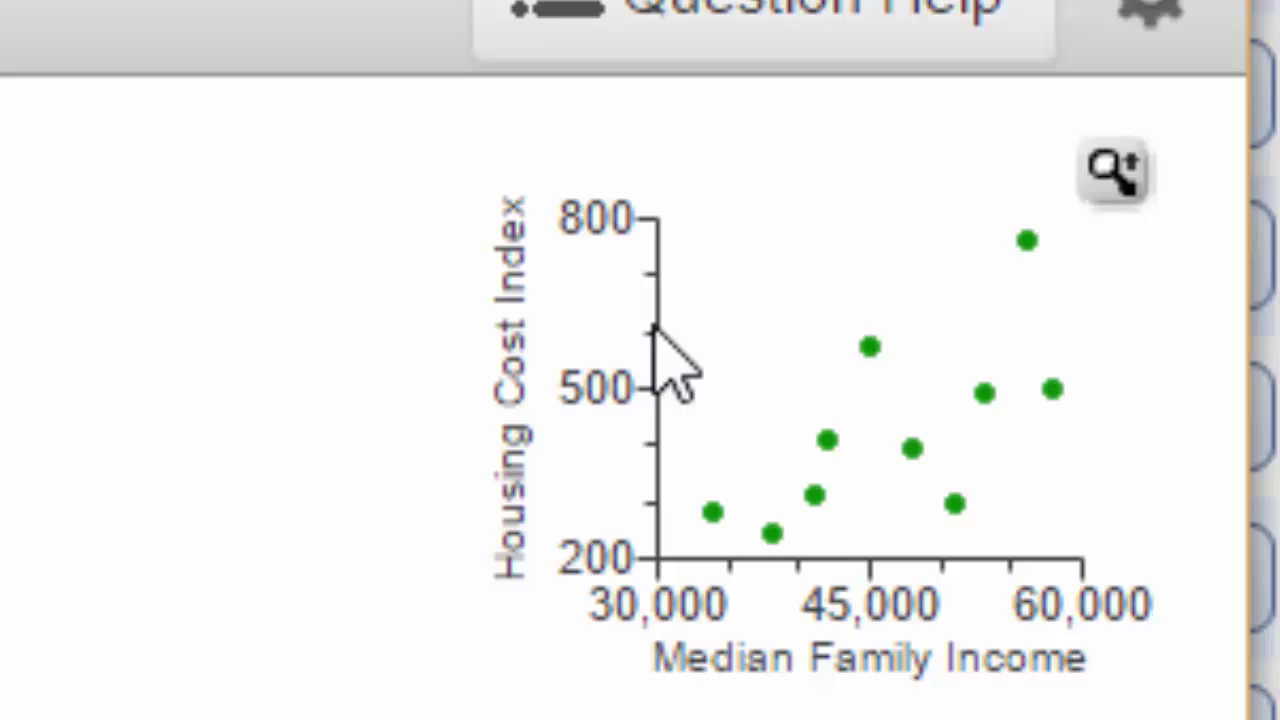
Choose D in part d), the correlation would be lower, check it and move on to part e).
left_click(789, 316)
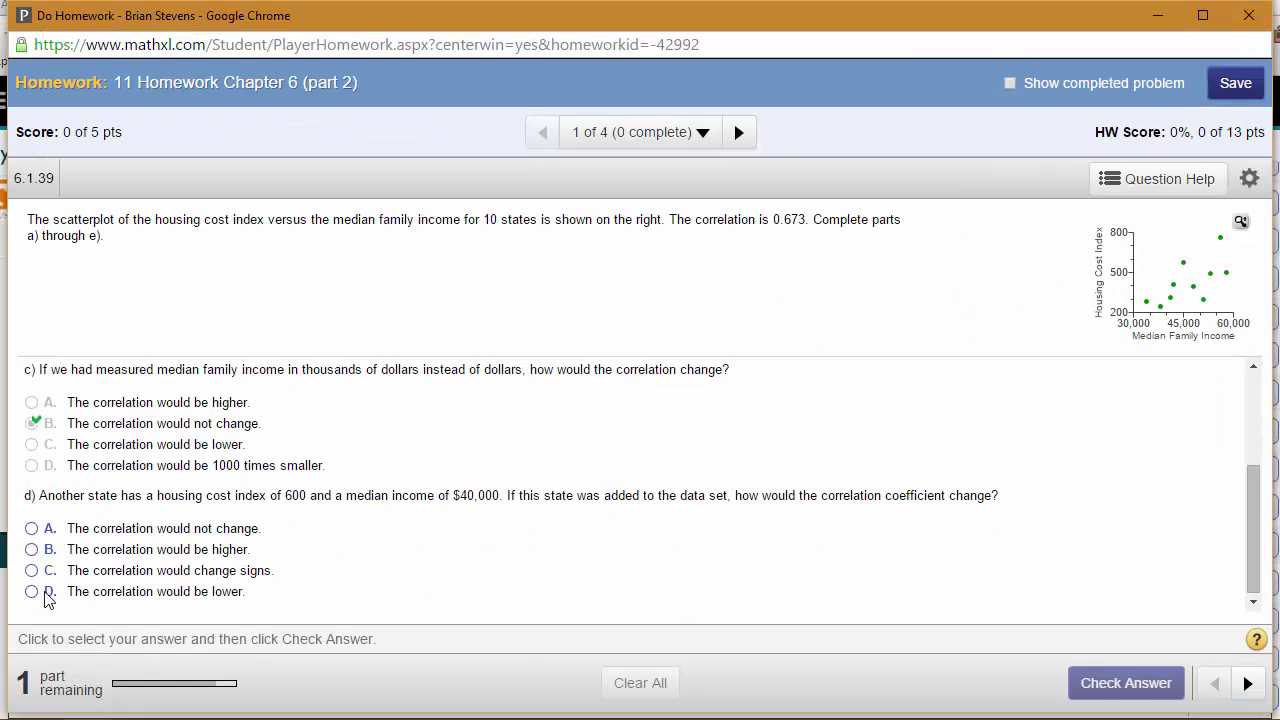
left_click(38, 594)
key("Return")
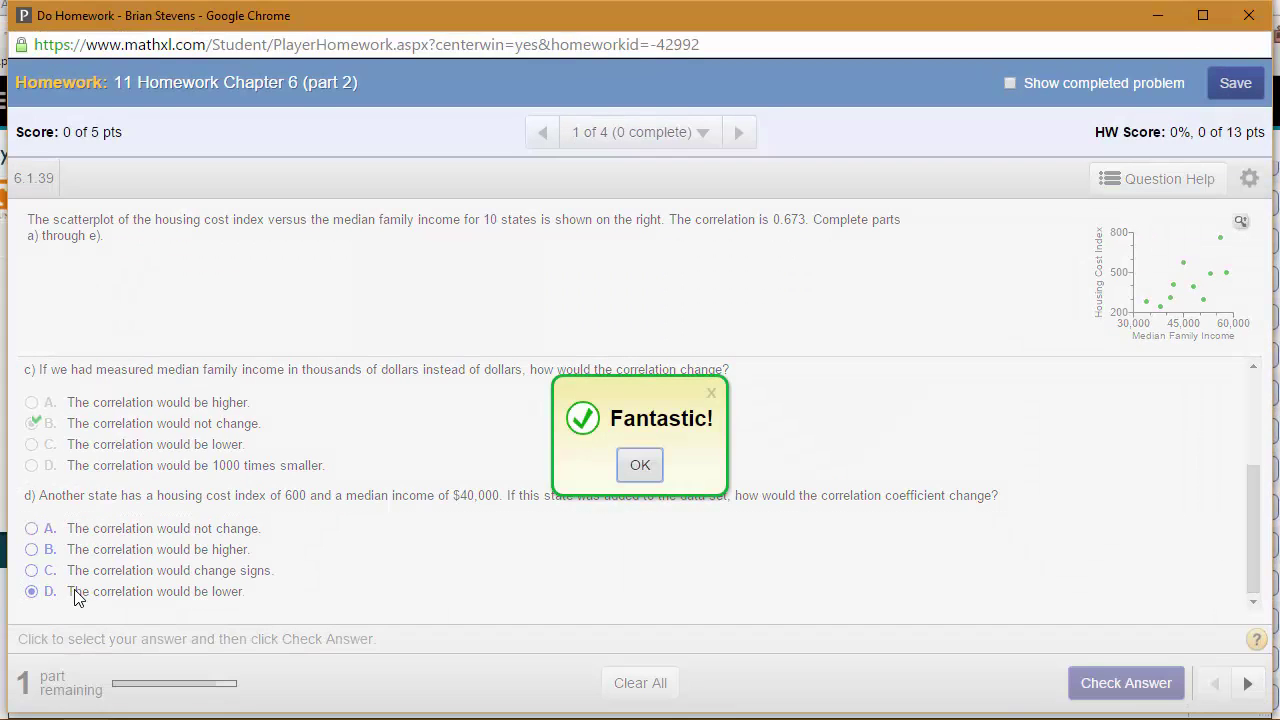
key("Return")
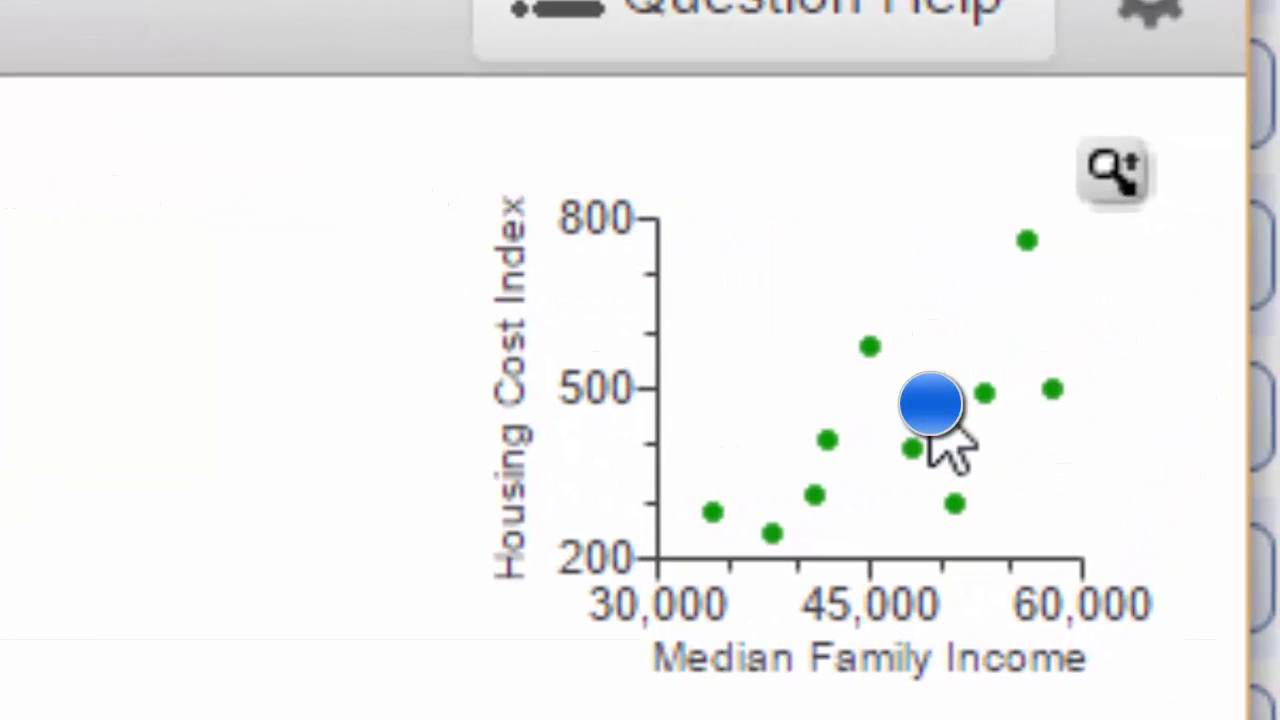
left_click(760, 270)
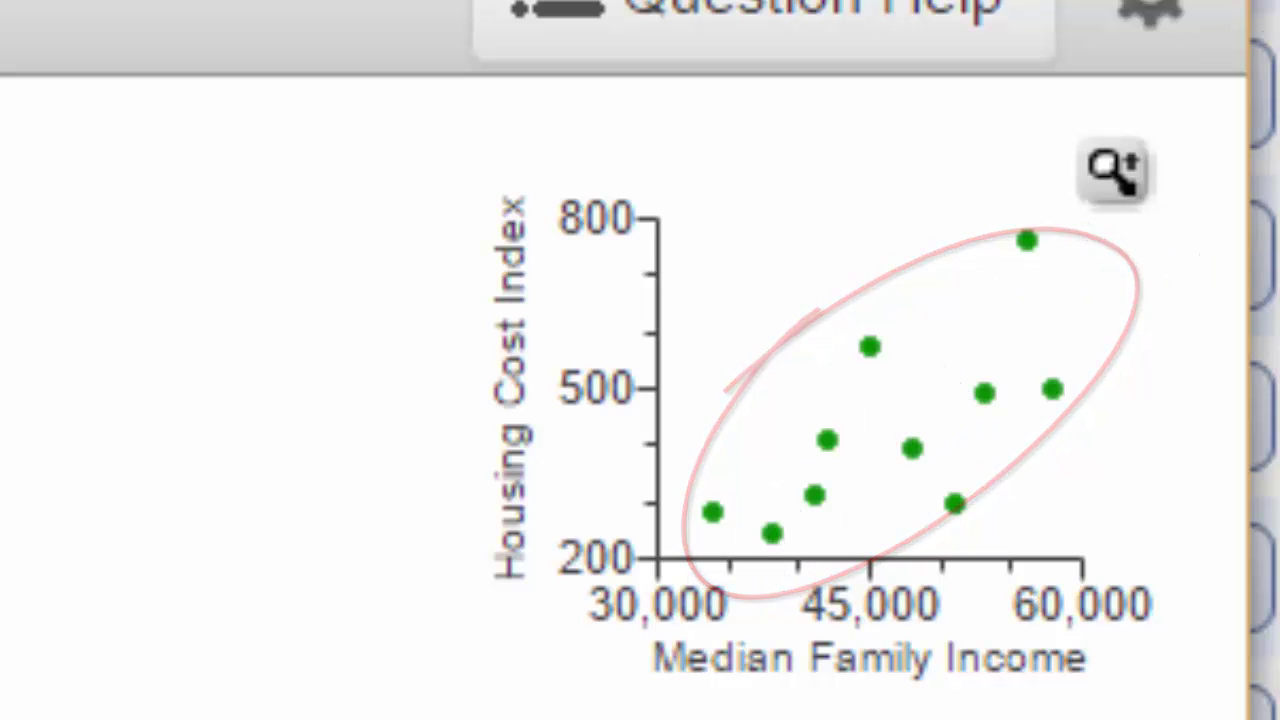
scroll(620, 590, "down", 1)
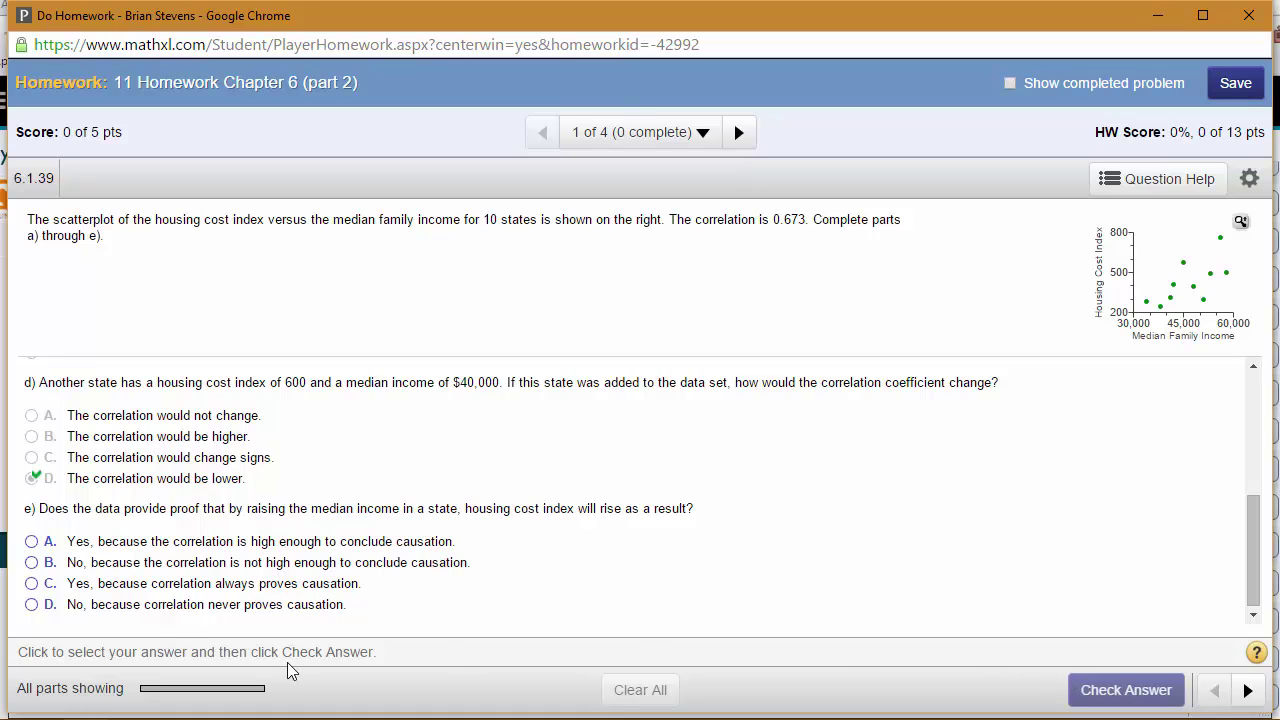
Answer part e) with D, correlation never proves causation, and dismiss the instructor tip.
left_click(47, 606)
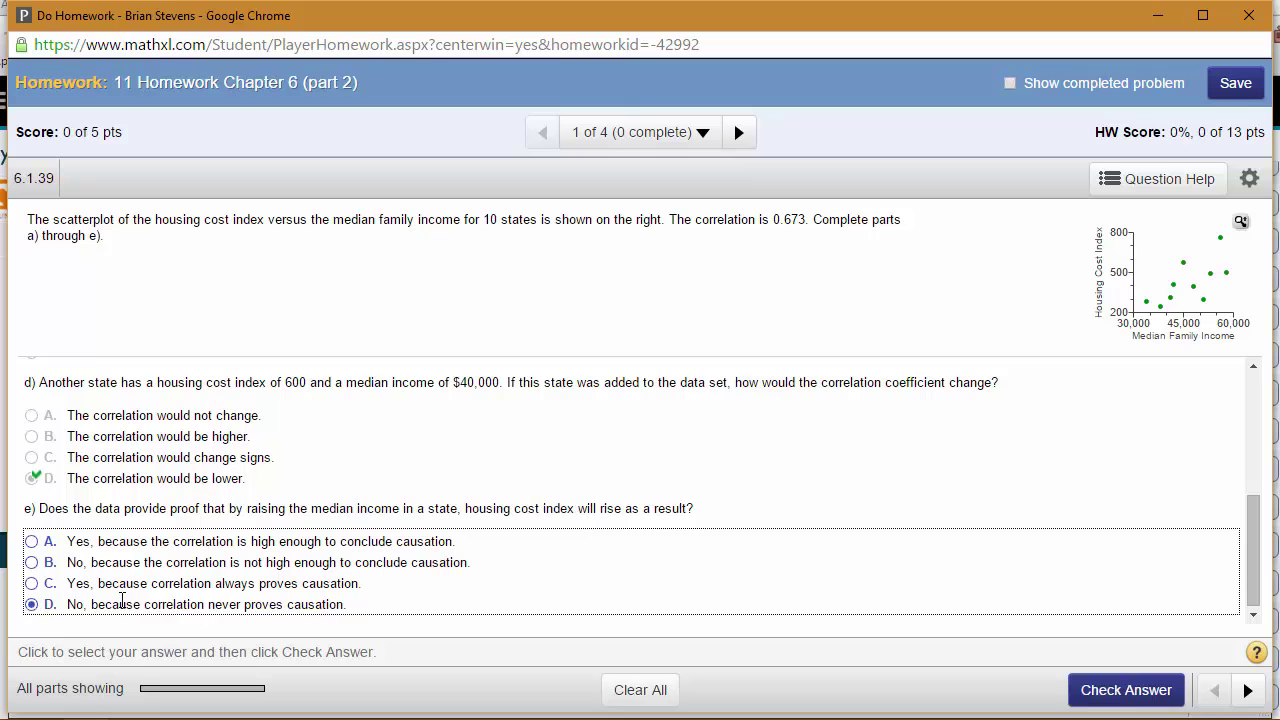
key("Return")
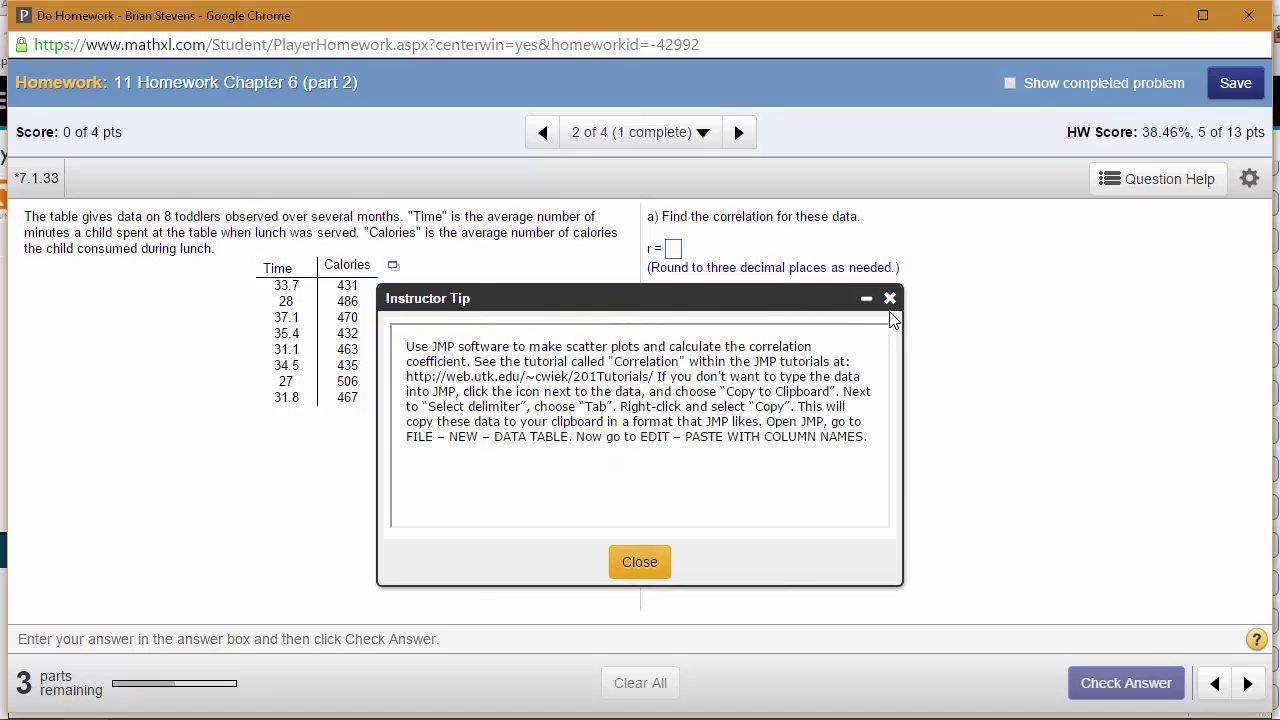
left_click(890, 300)
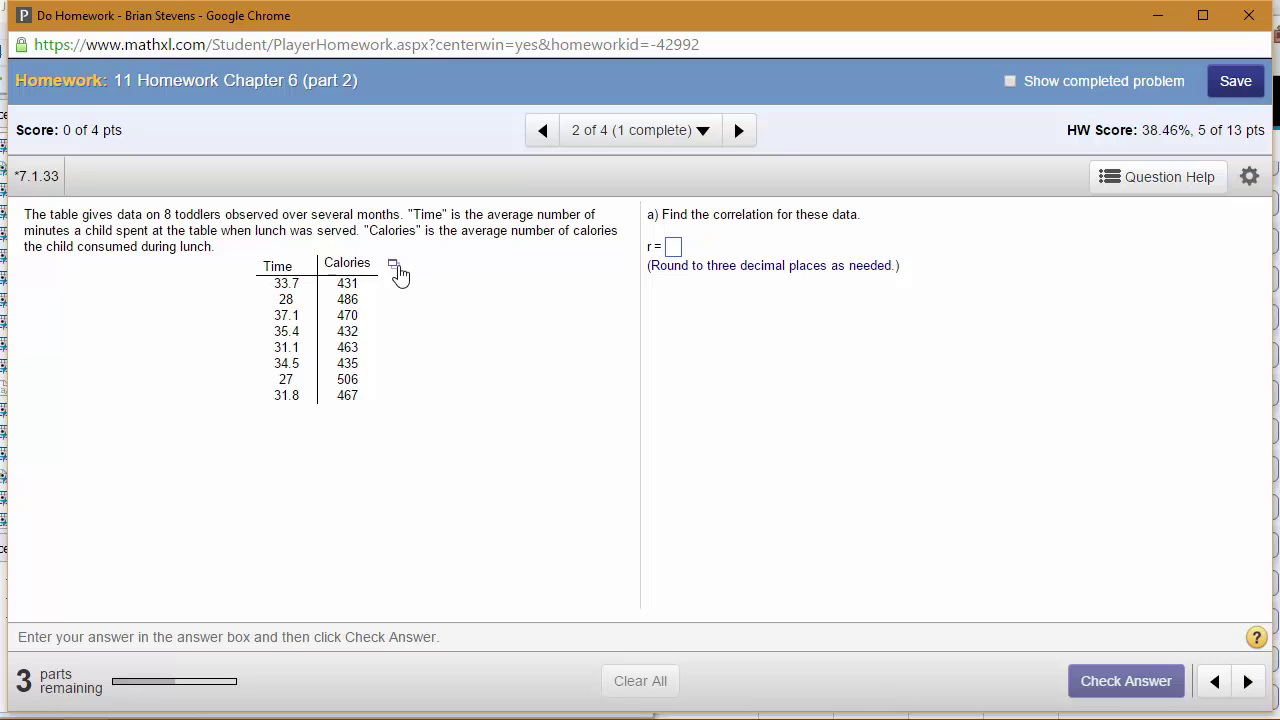
Copy the toddler Time and Calories table with Tab as the delimiter, then switch to JMP.
left_click(394, 265)
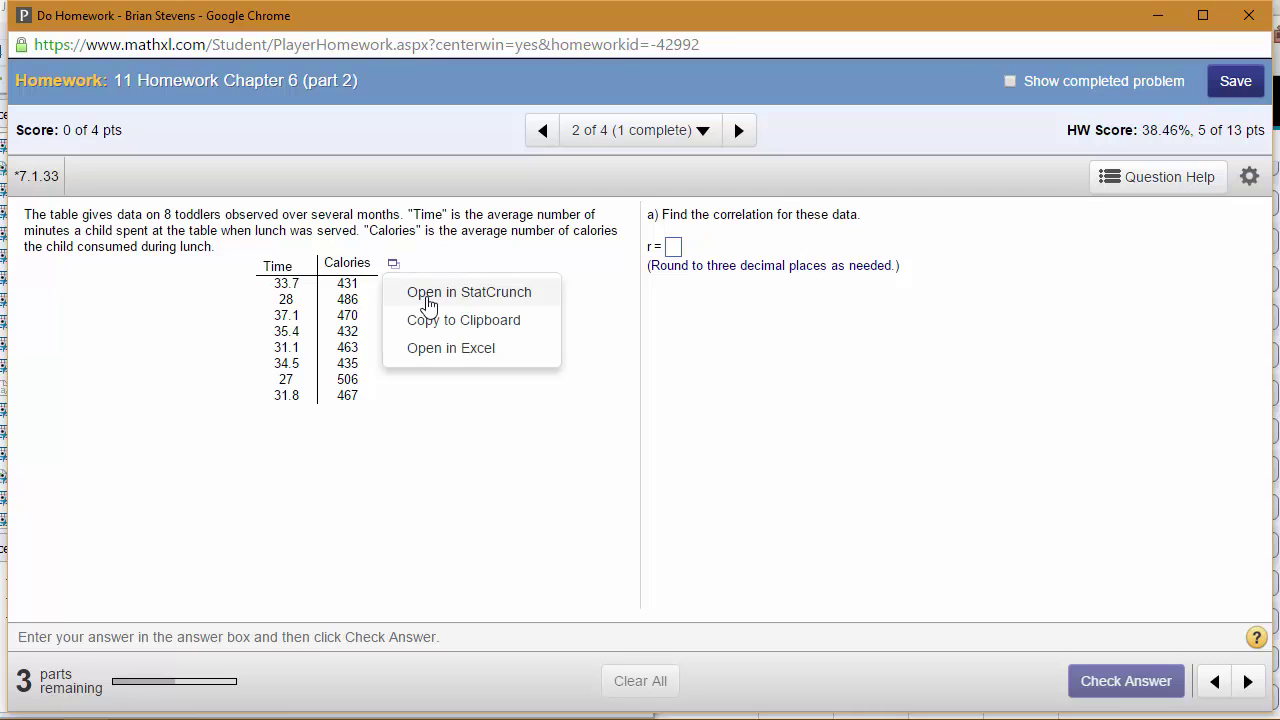
left_click(449, 321)
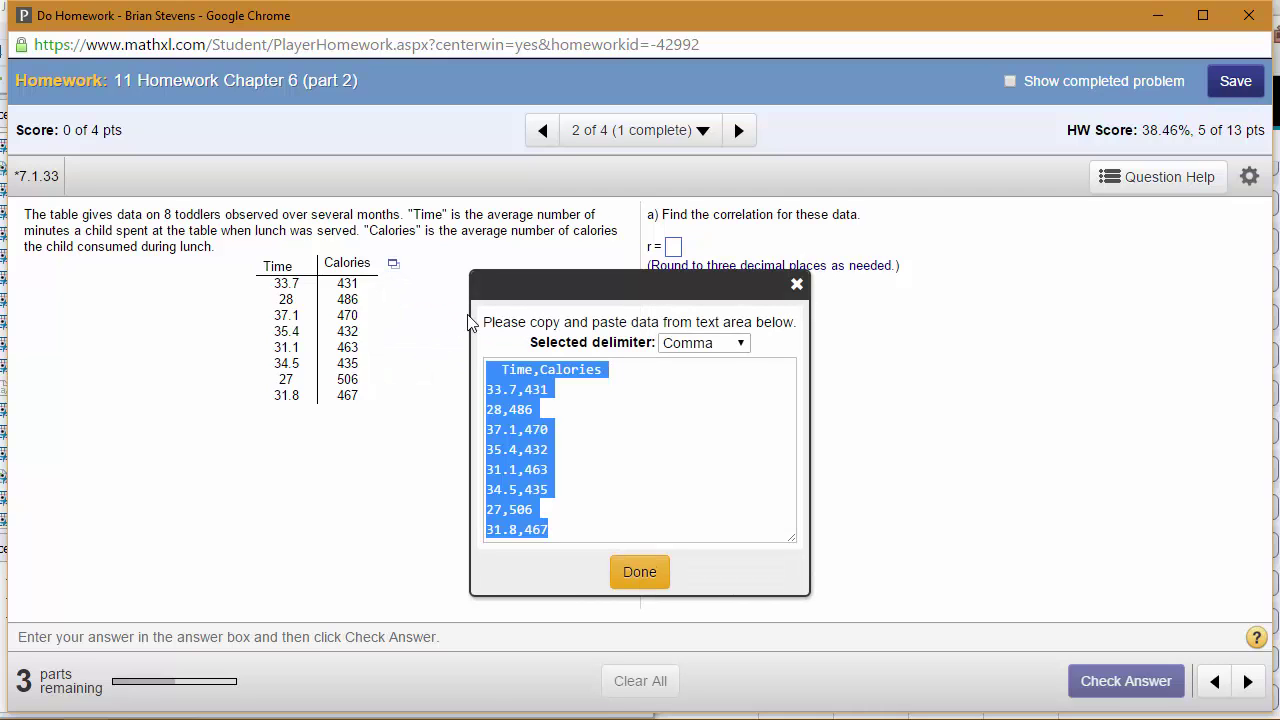
left_click(700, 344)
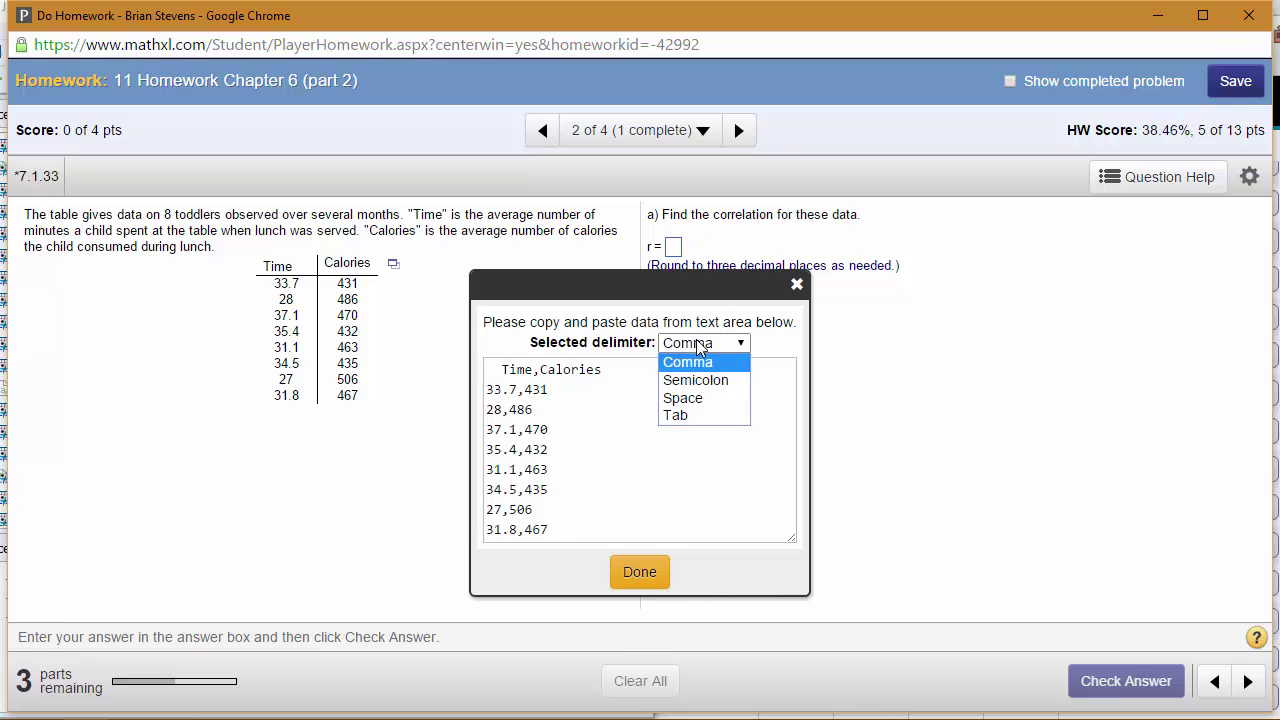
left_click(700, 415)
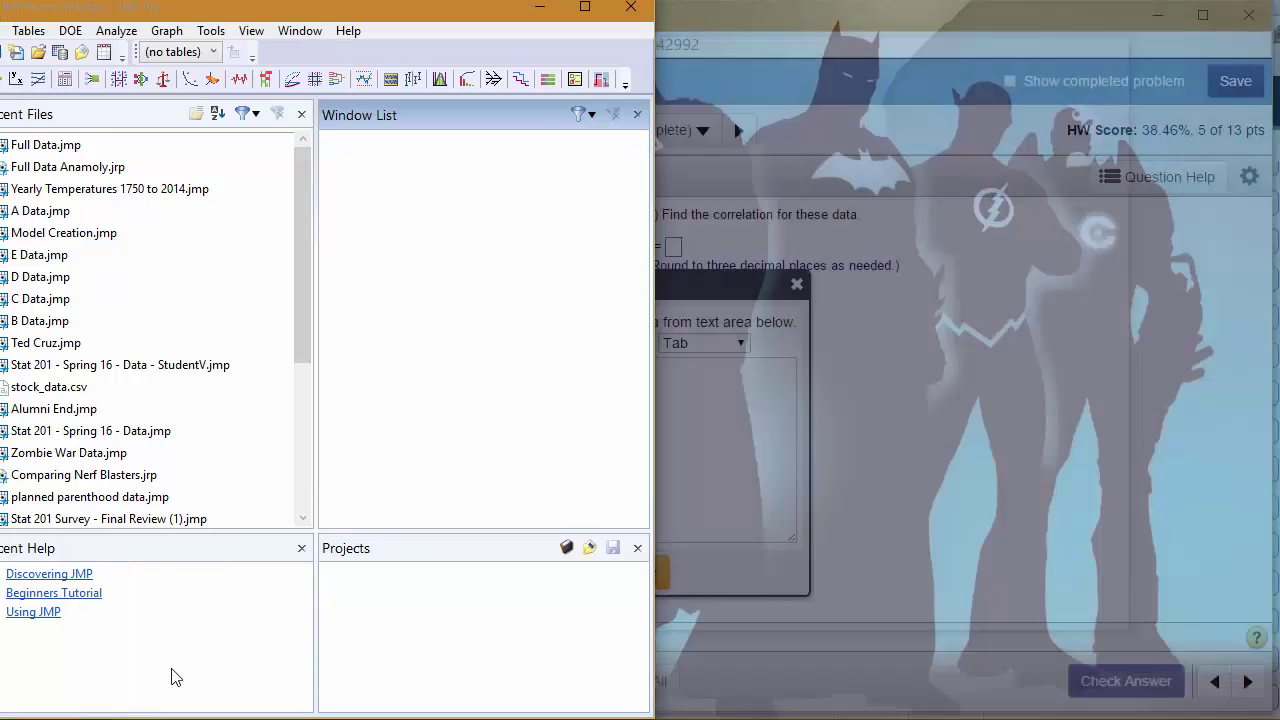
left_click(171, 675)
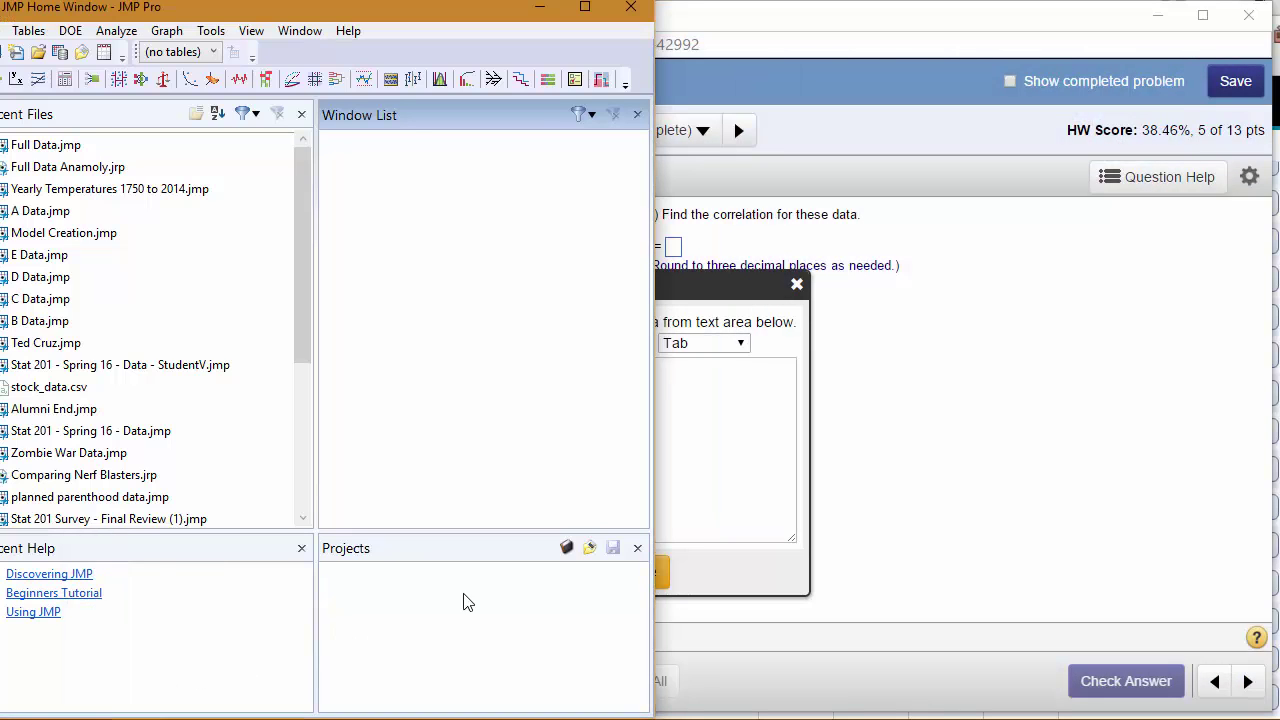
Create a new enlarged JMP data table and paste the toddler data with its column names.
key("ctrl+n")
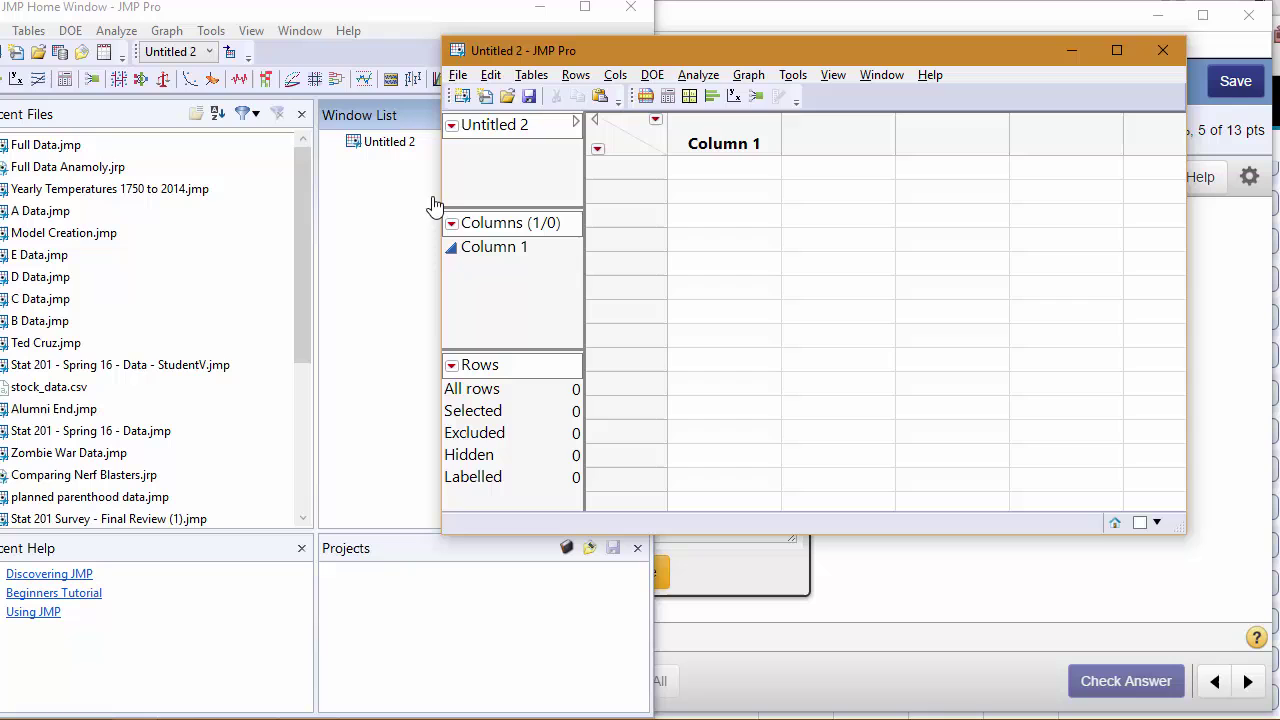
left_click_drag(607, 53, 168, 18)
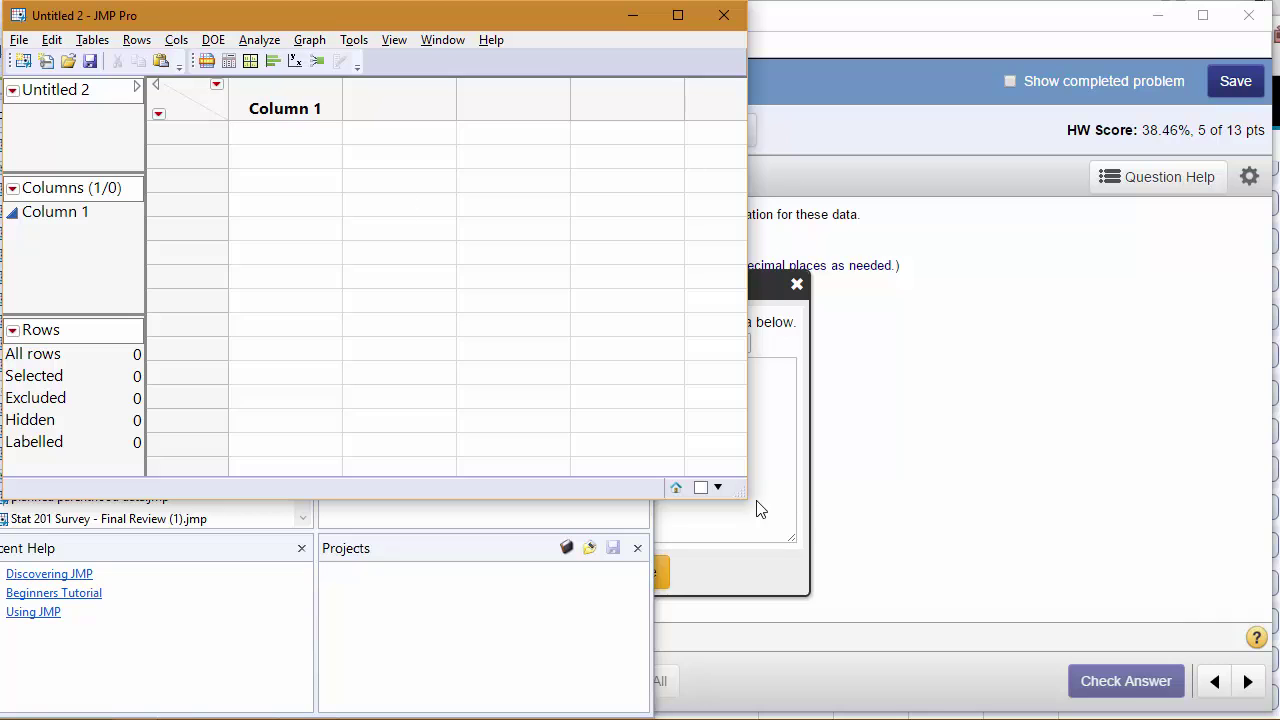
left_click_drag(744, 495, 1270, 712)
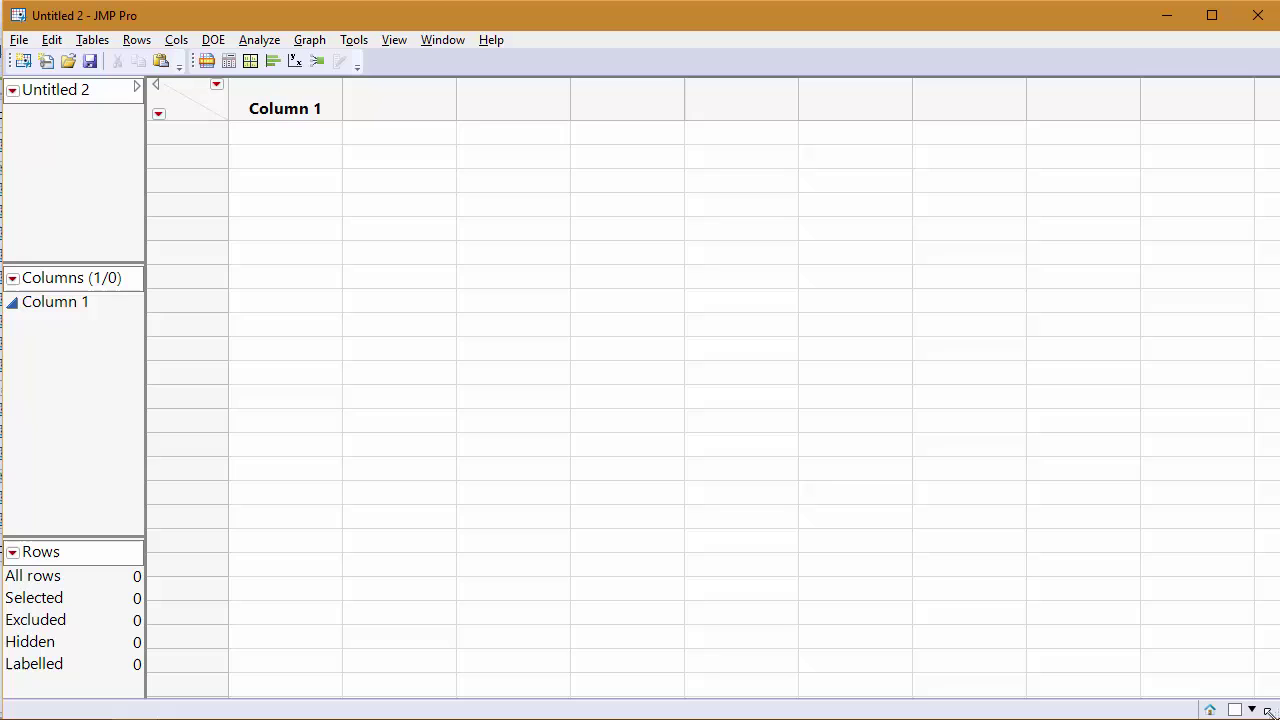
left_click(52, 40)
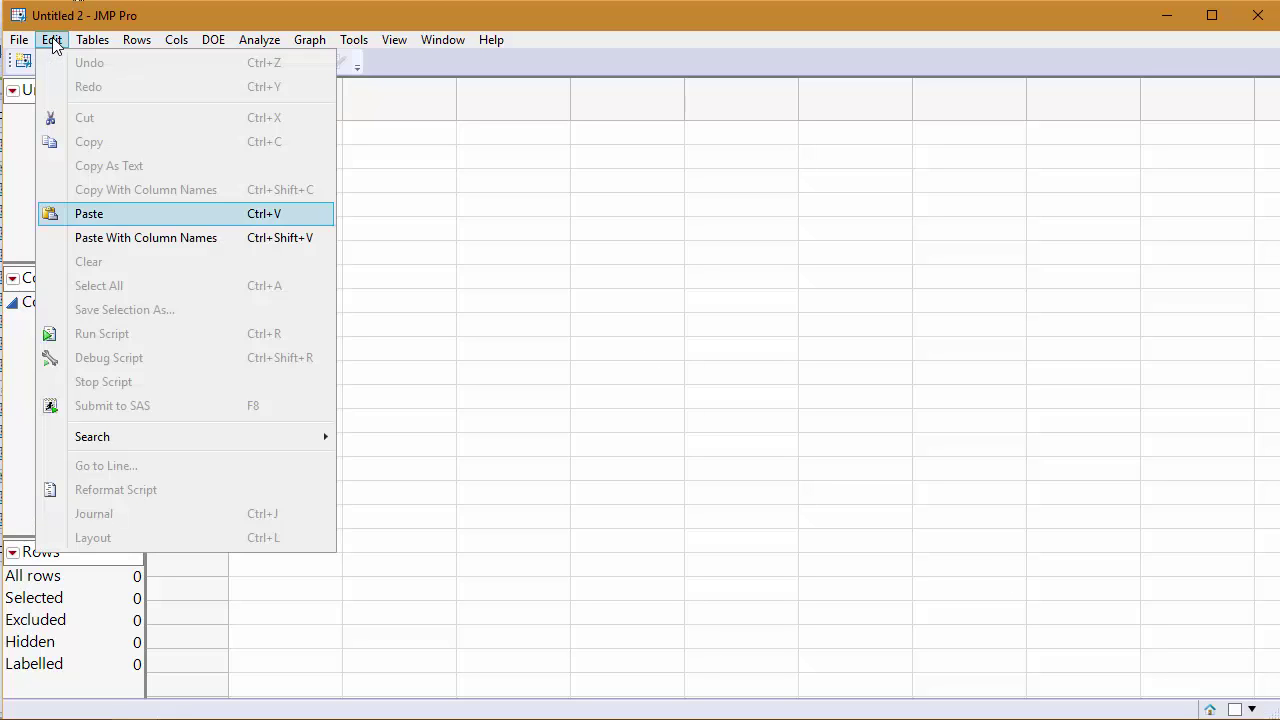
key("Escape")
key("Right")
key("Down")
left_click(52, 40)
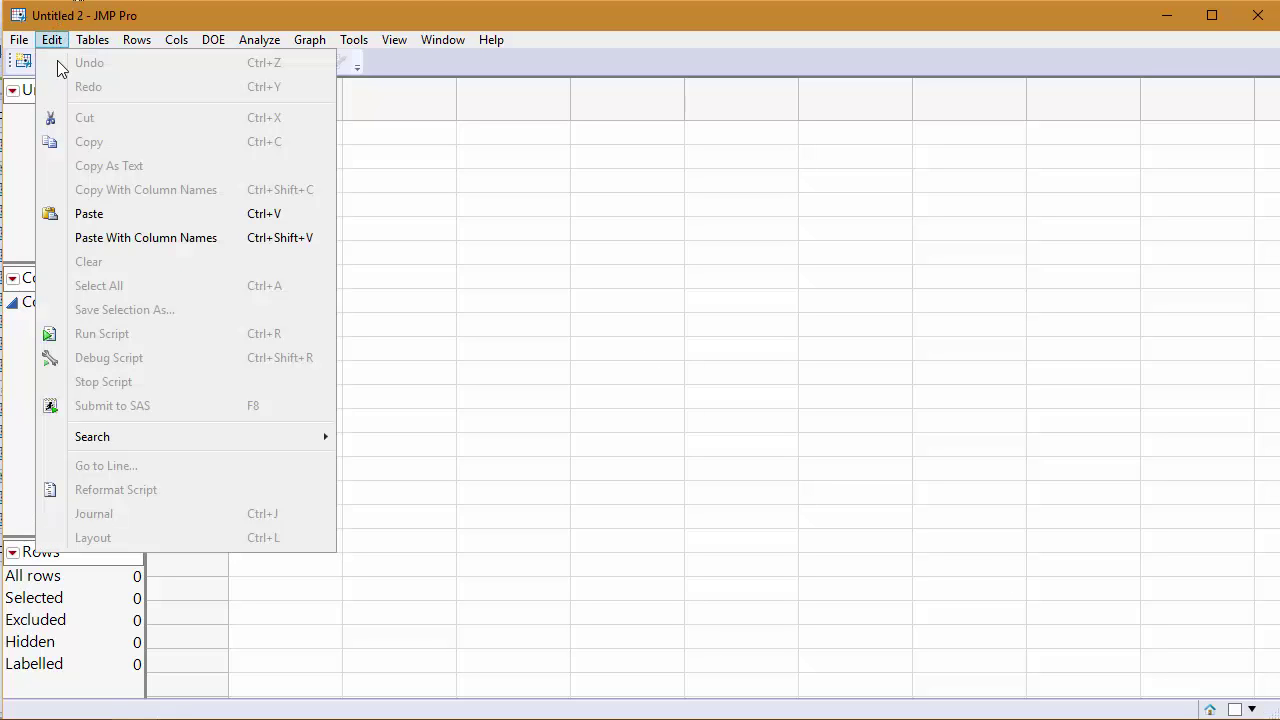
left_click(165, 242)
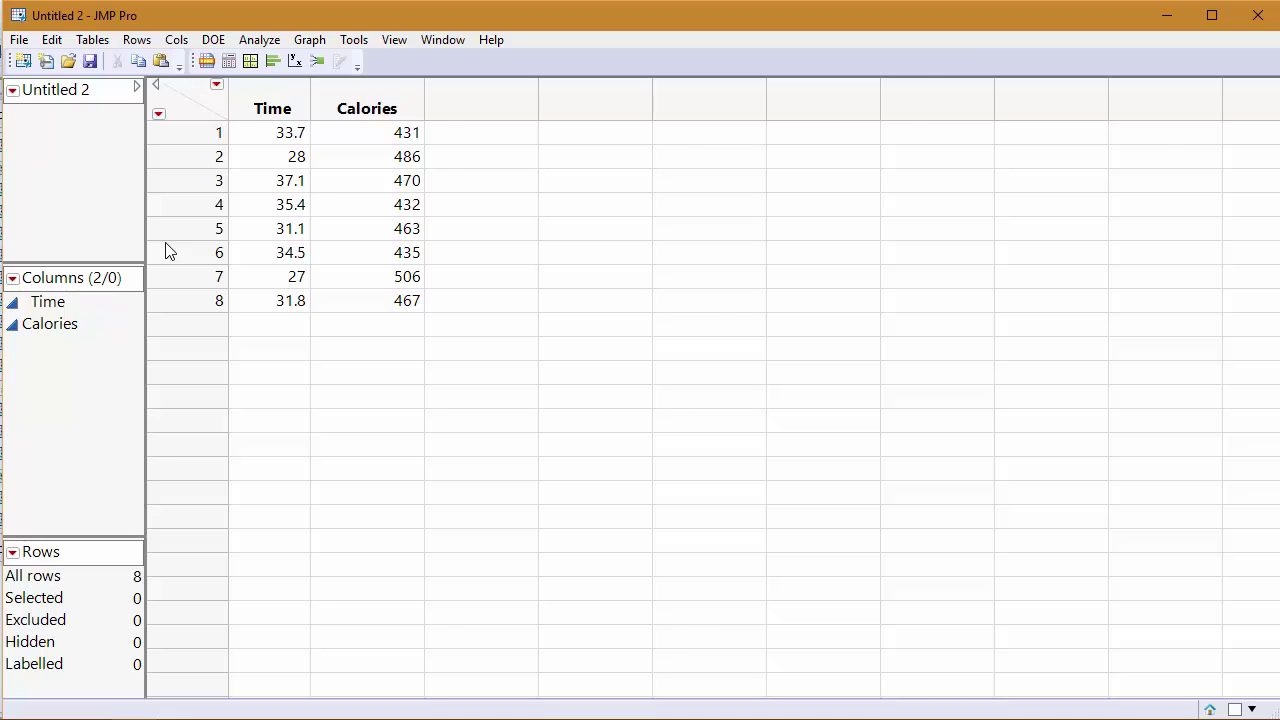
Paste the data into two extra new tables, then close them, discarding Untitled 4 unsaved.
key("ctrl+n")
key("ctrl+v")
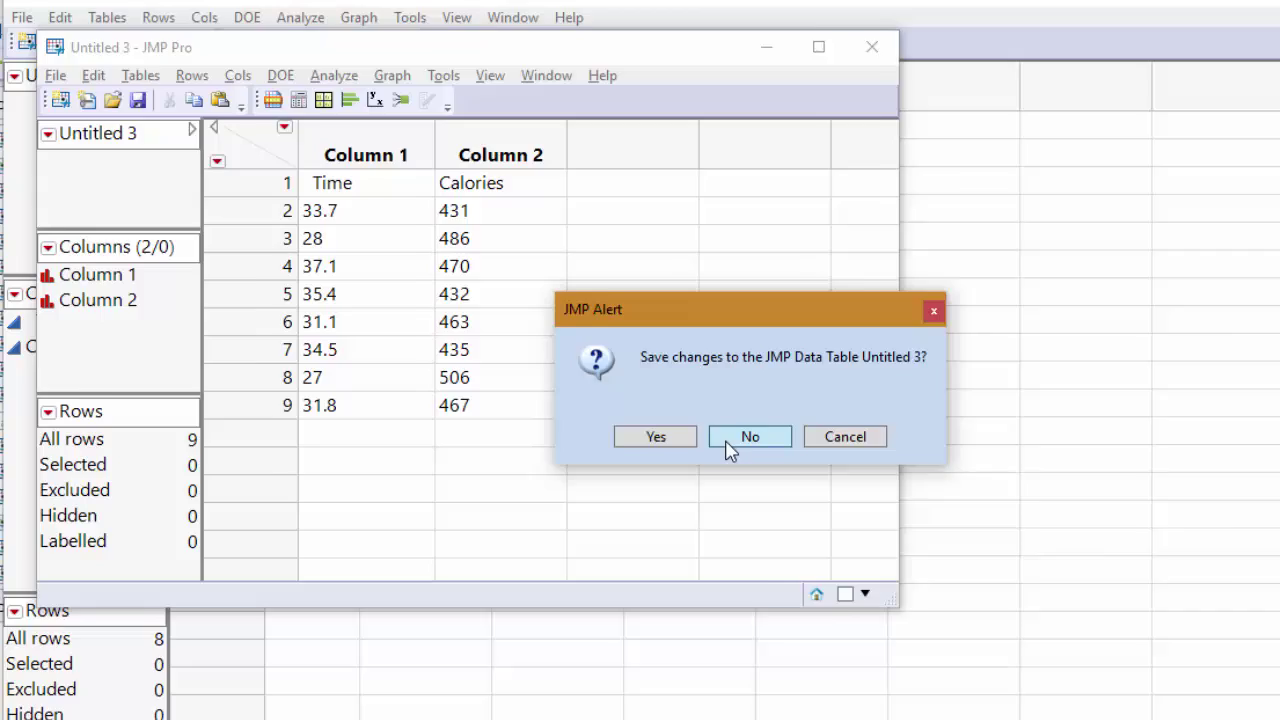
left_click(1279, 719)
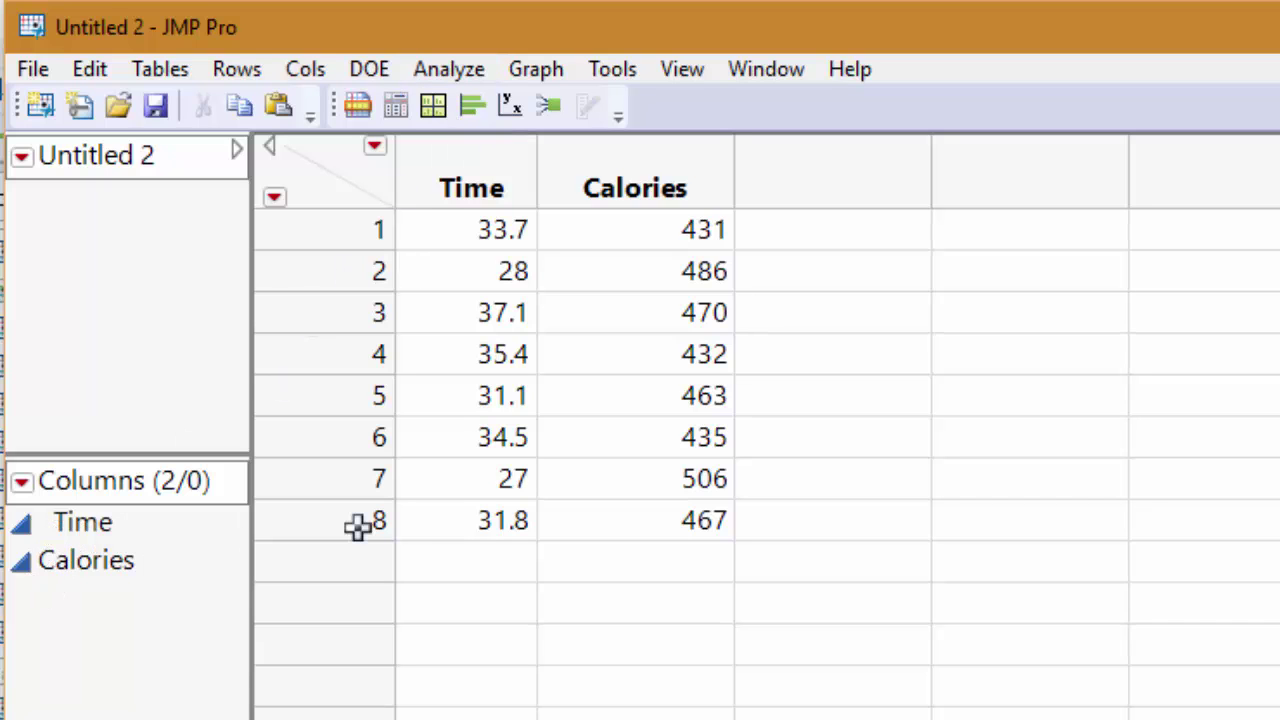
key("ctrl+n")
key("ctrl+v")
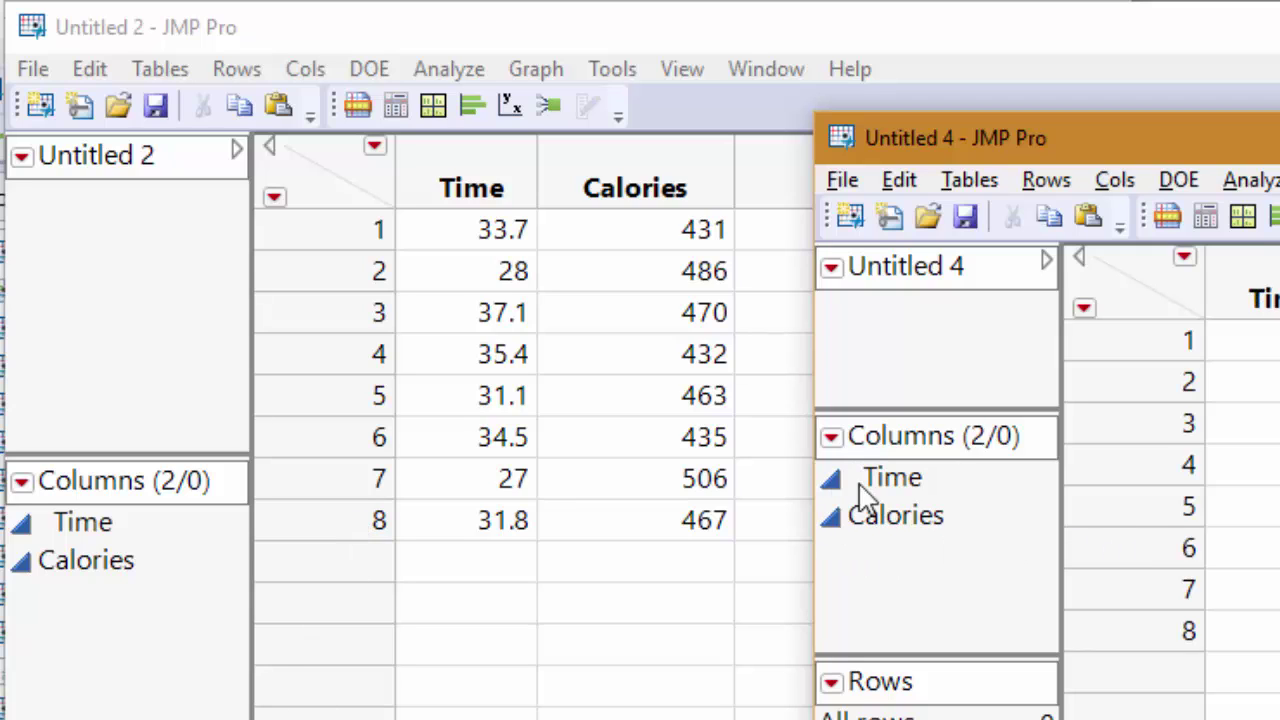
key("ctrl+w")
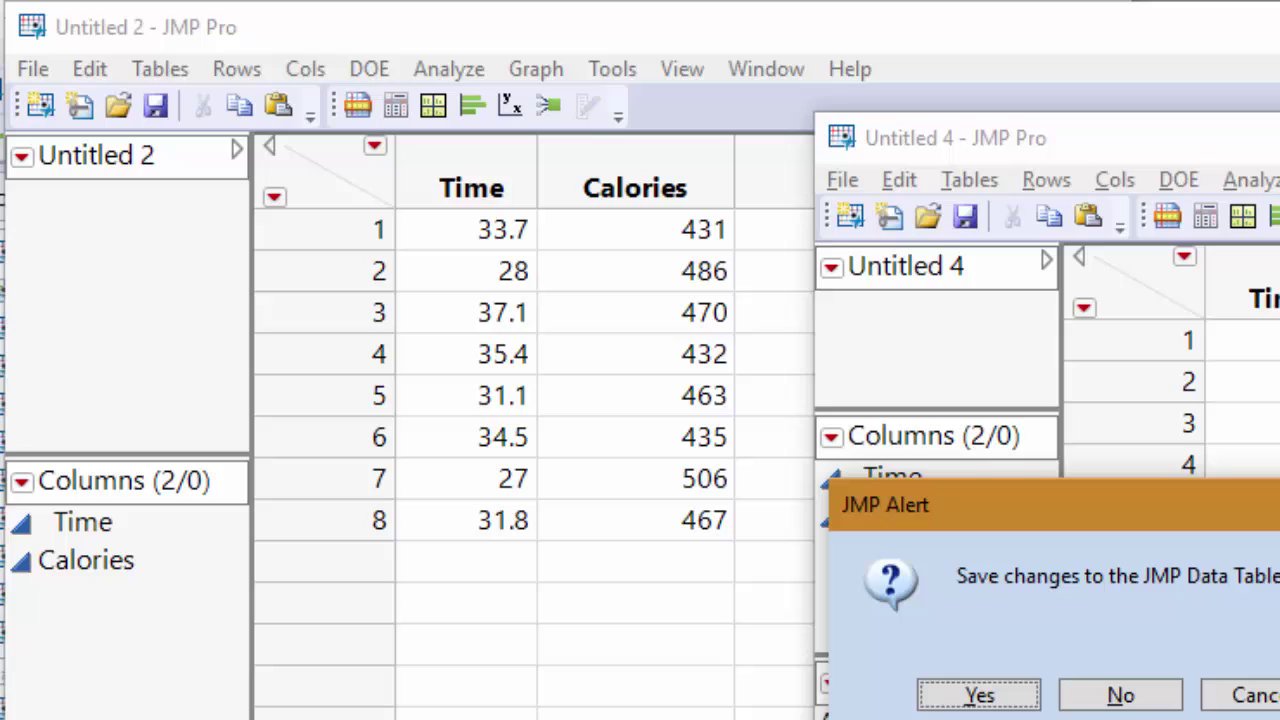
left_click(1110, 702)
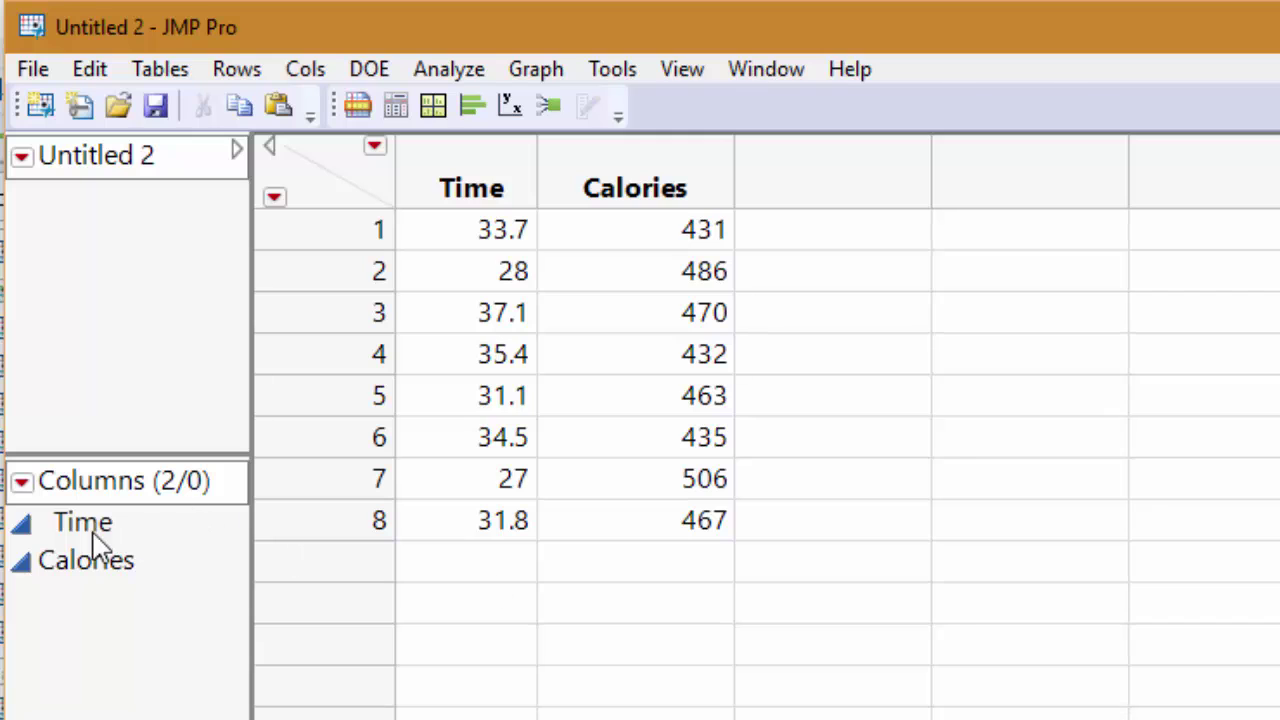
Run a Multivariate analysis on Time and Calories, giving correlation −0.7373 and a scatterplot matrix.
left_click(436, 76)
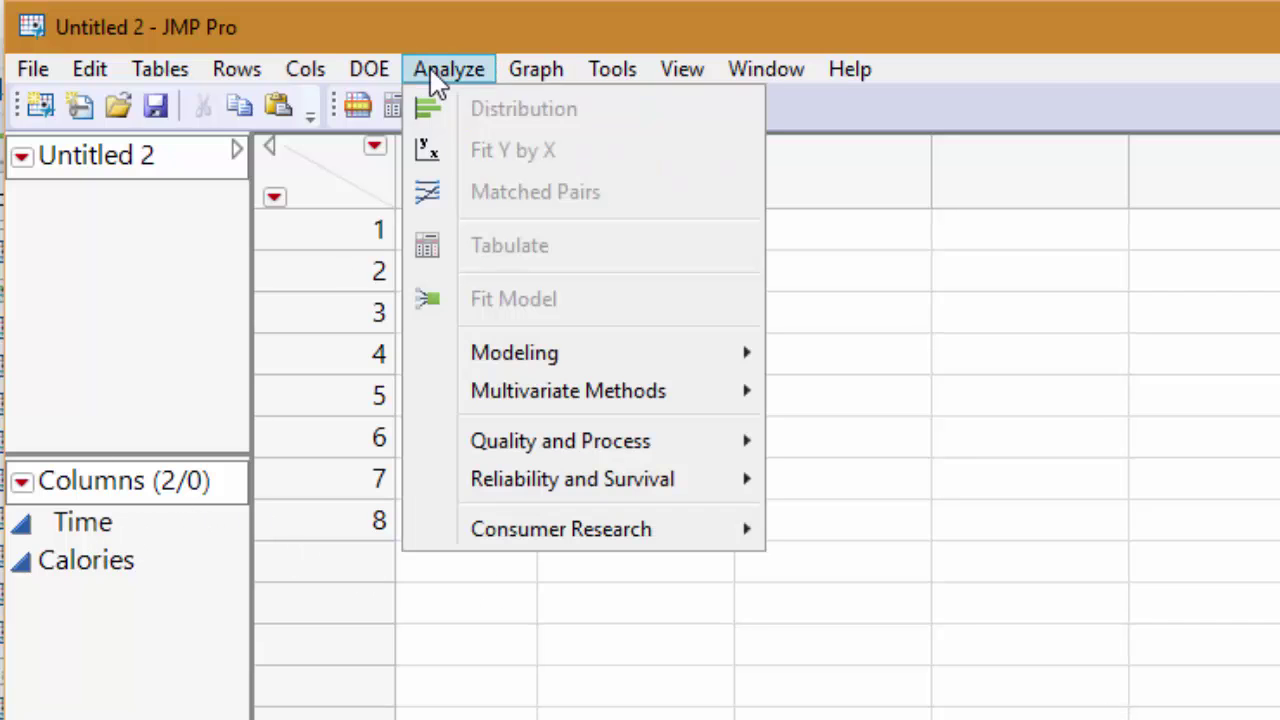
mouse_move(632, 398)
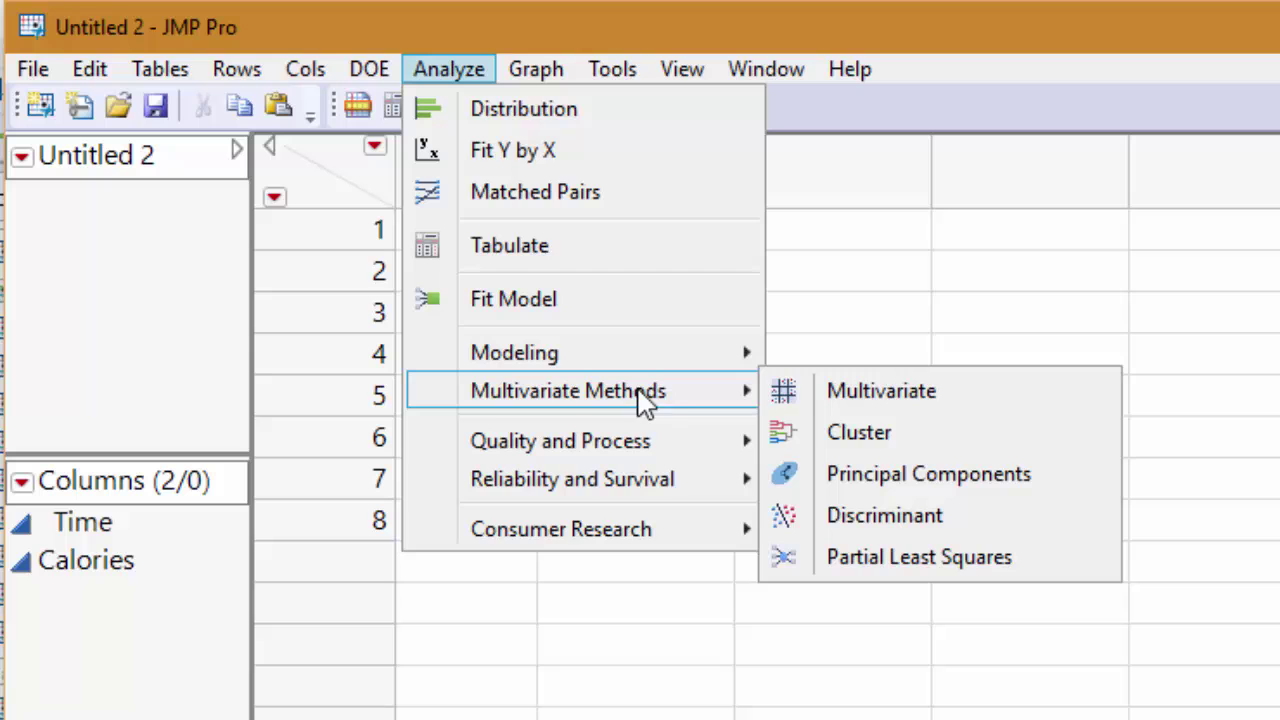
left_click(822, 398)
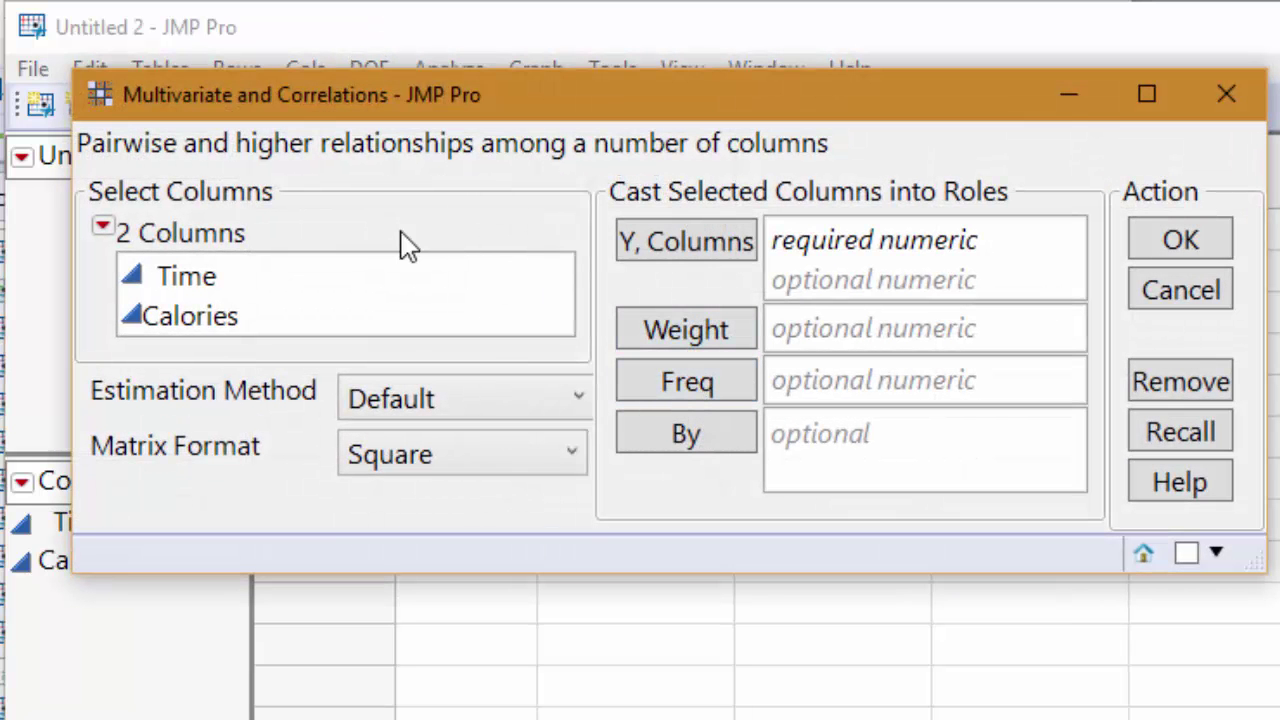
double_click(400, 277)
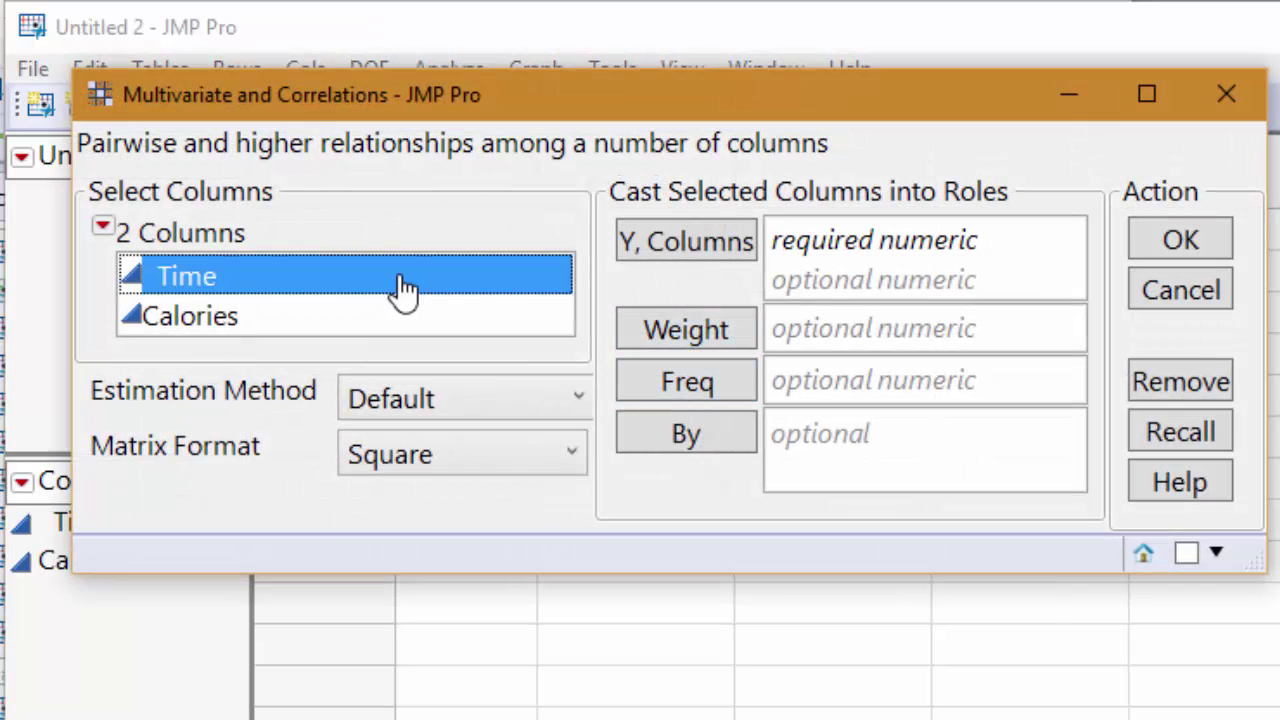
double_click(452, 320)
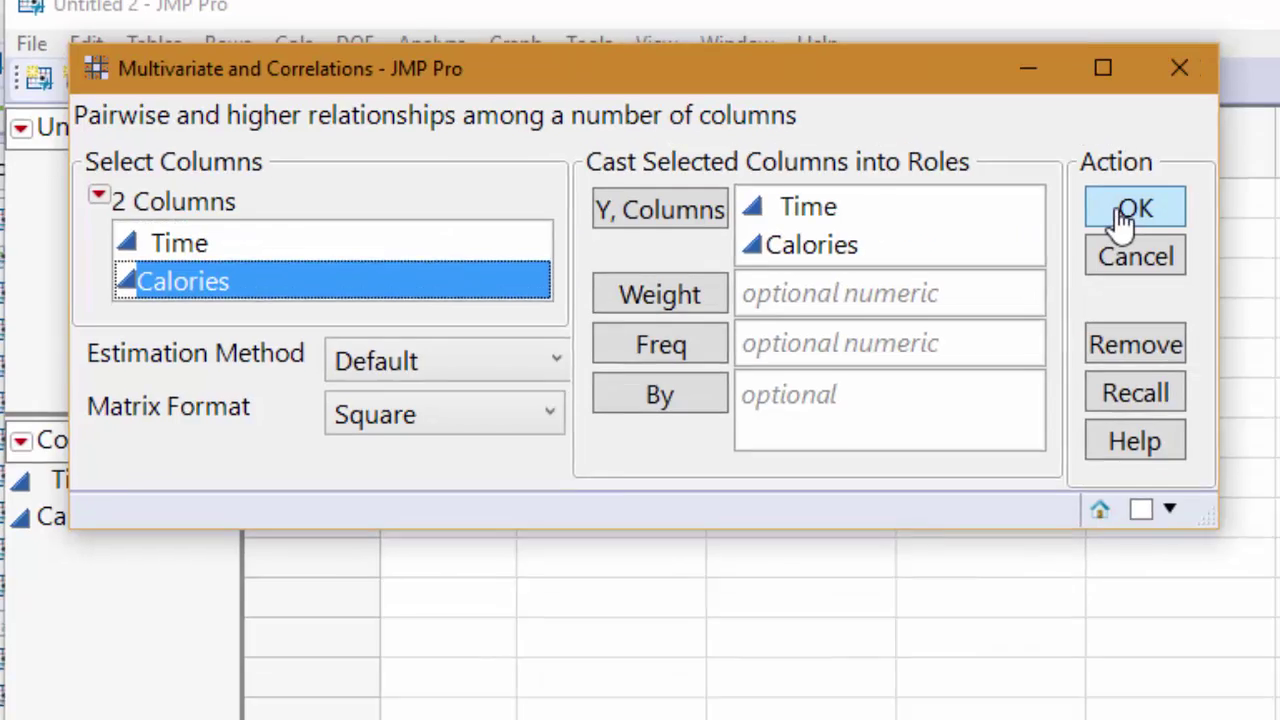
left_click(1180, 240)
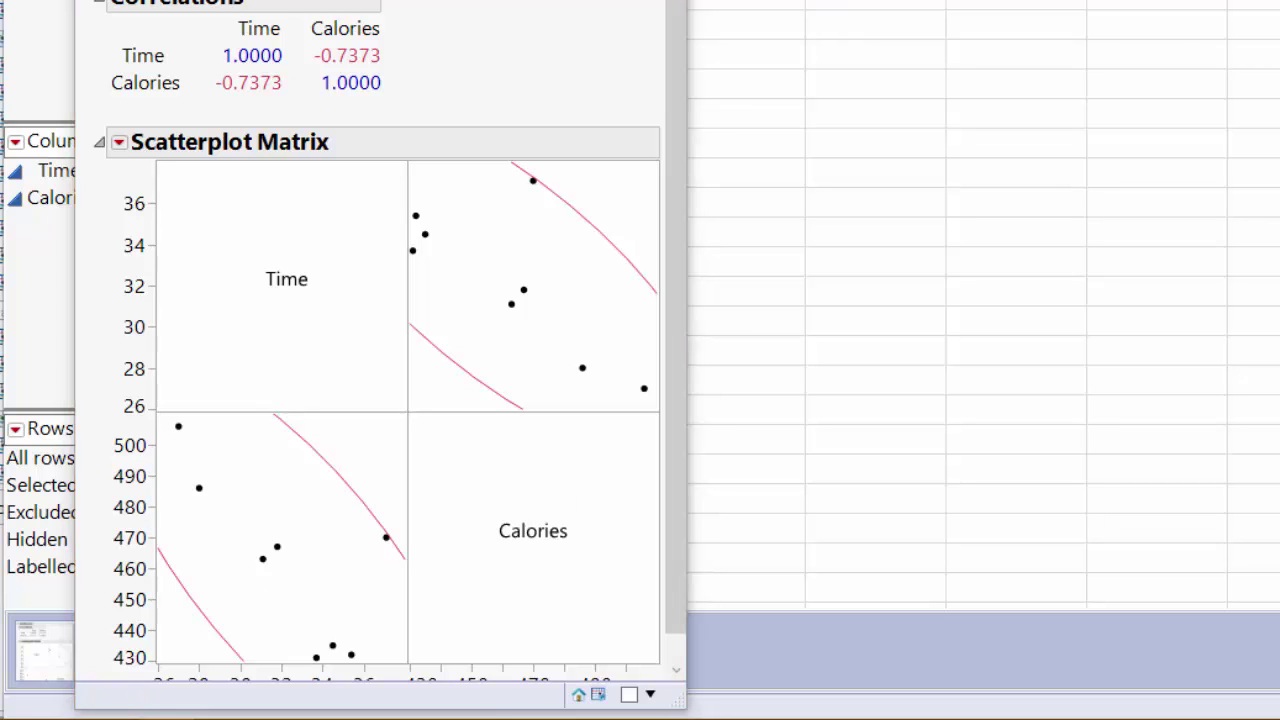
Back in MathXL, close the data window and enter r = -0.737 for part a).
left_click(289, 666)
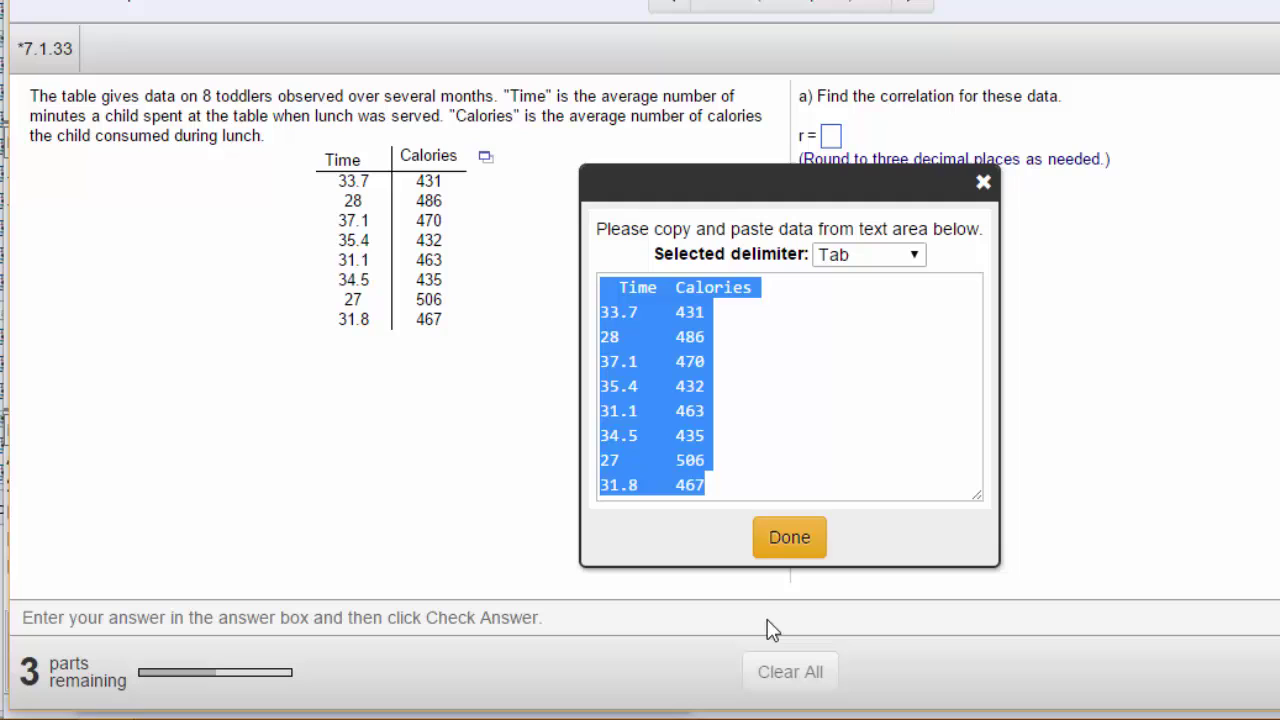
left_click(789, 539)
left_click(830, 137)
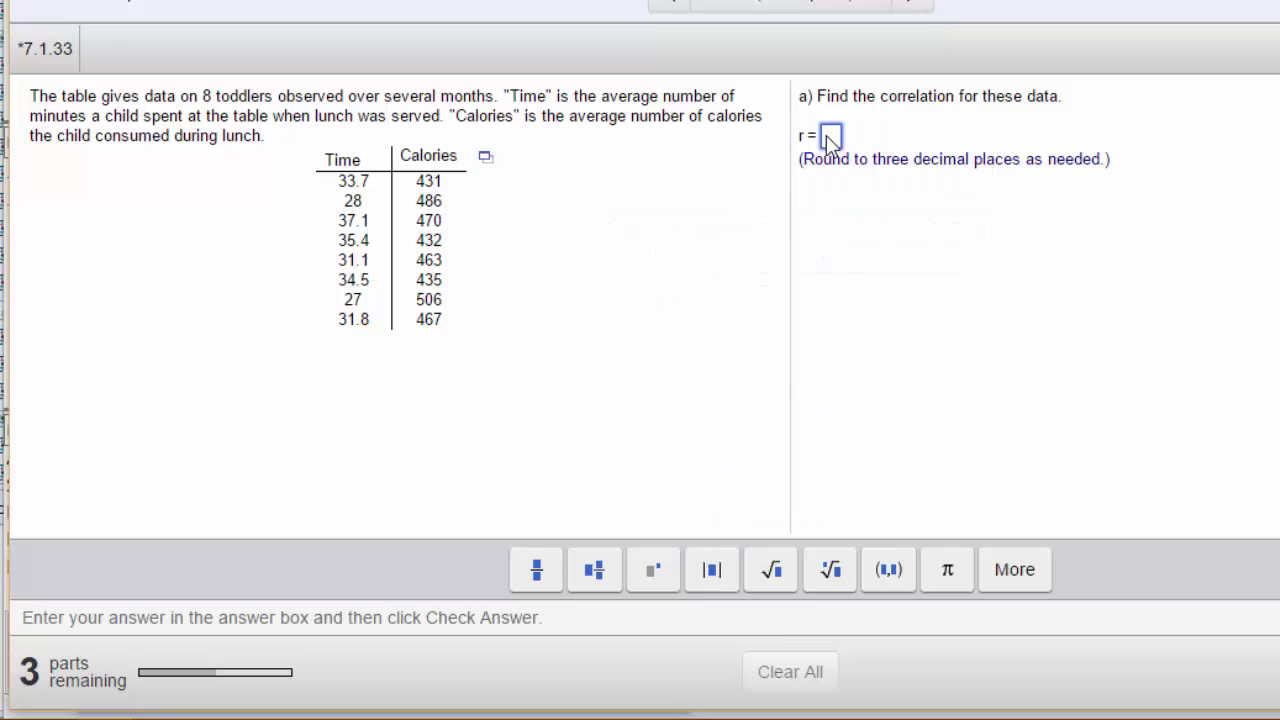
type("-0.")
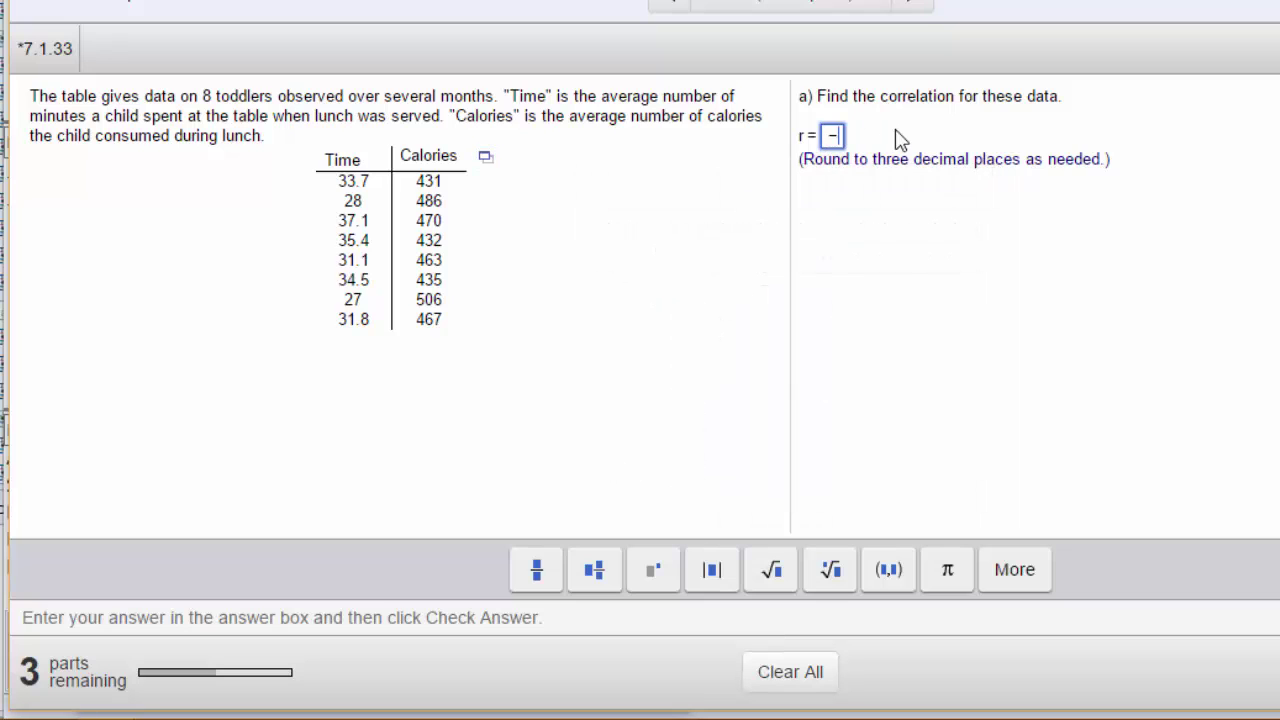
type("737")
key("Return")
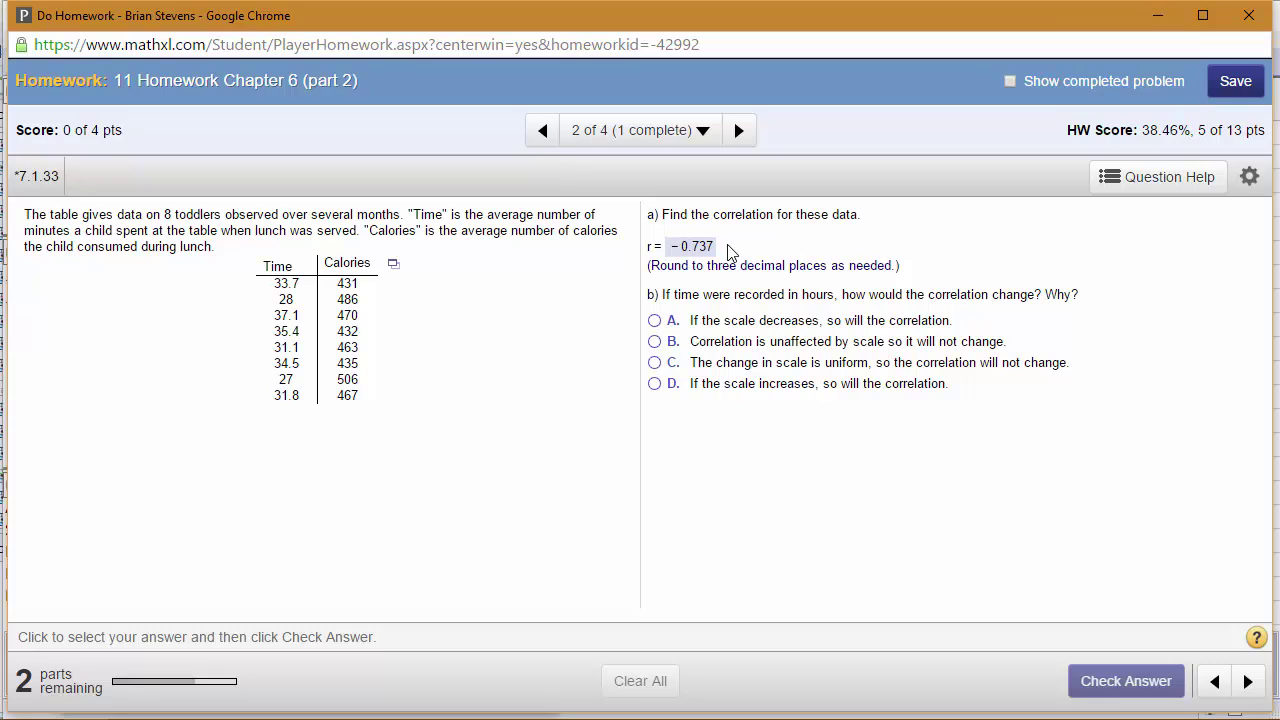
Answer part b) with B, correlation is unaffected by the scale change, and continue.
left_click(655, 342)
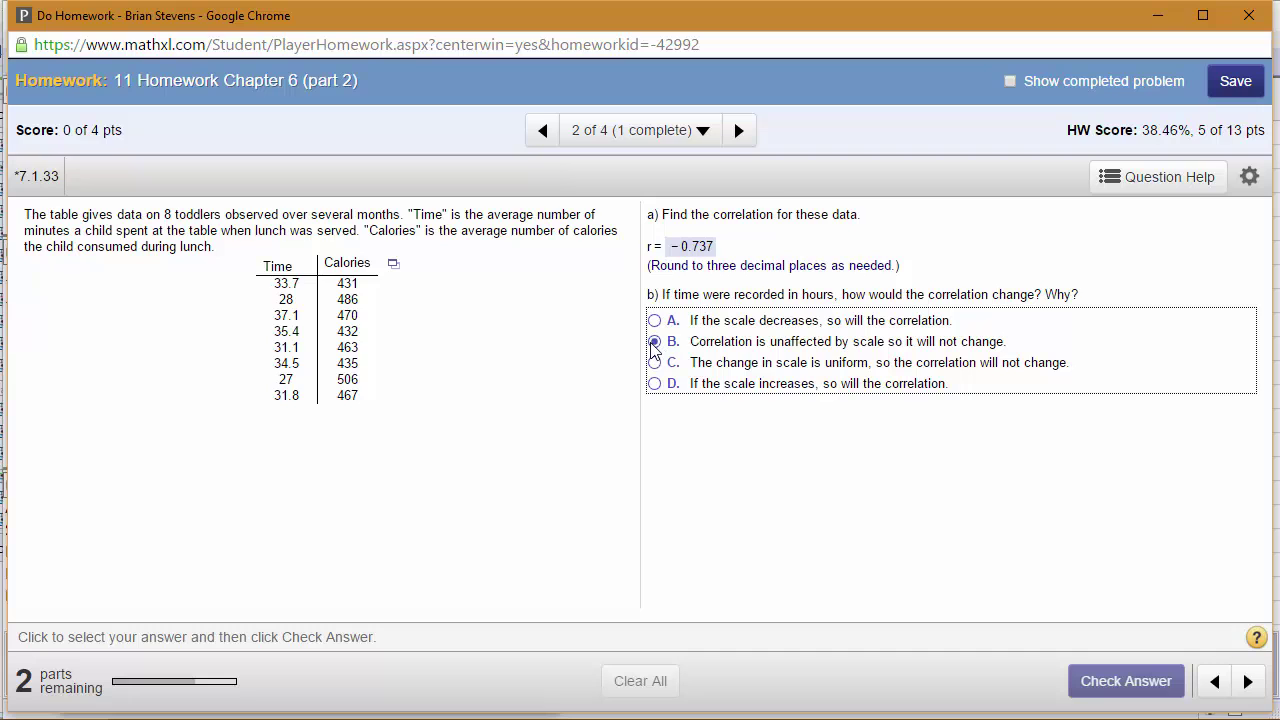
key("Return")
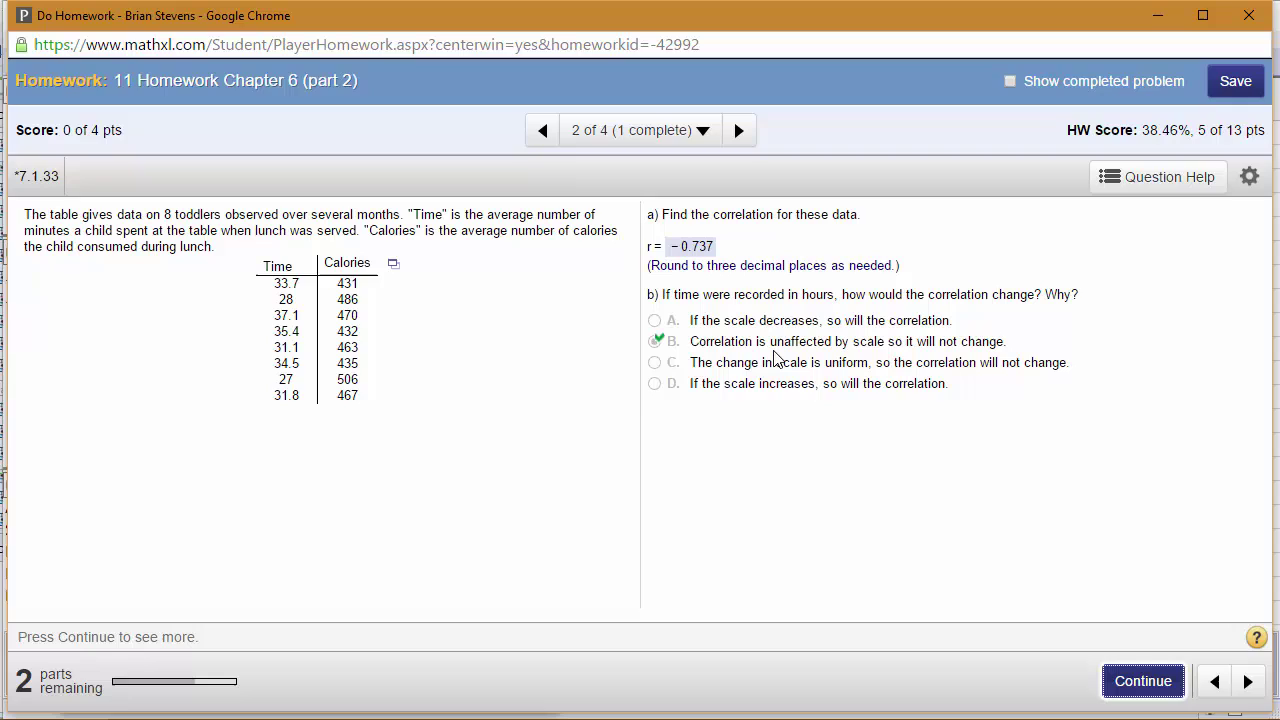
key("Return")
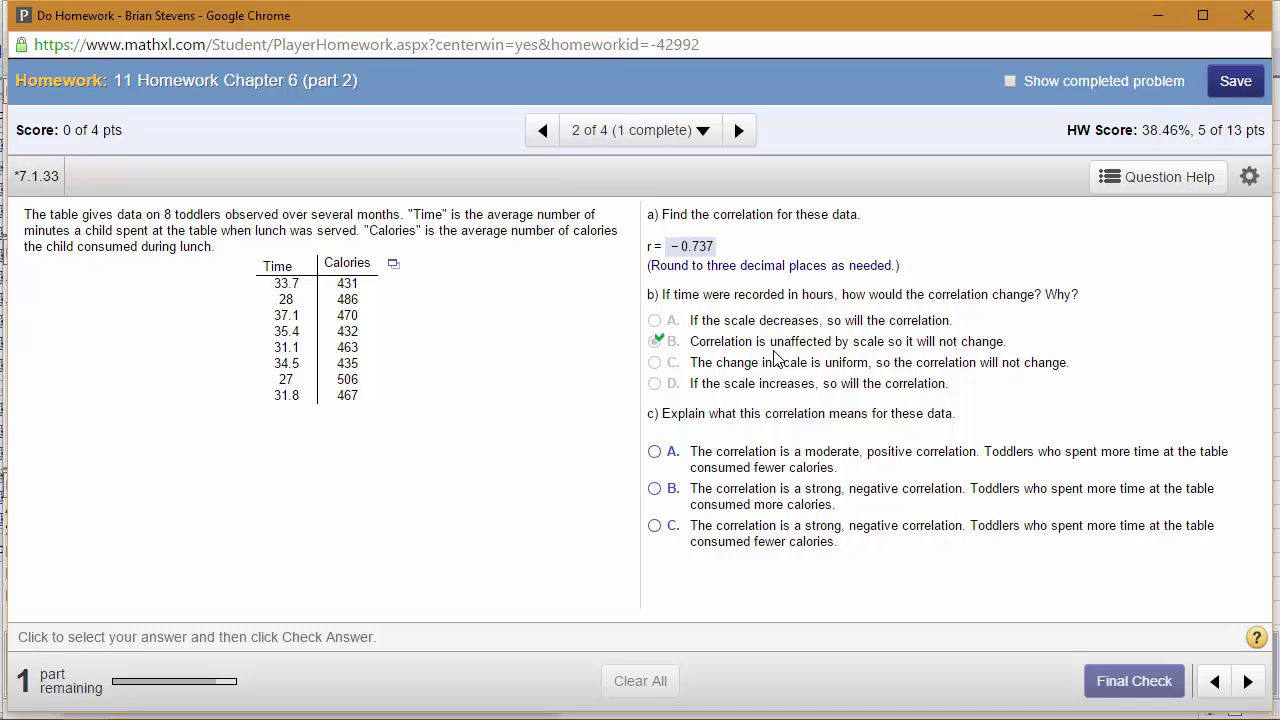
Answer part c) with C (strong negative, fewer calories) and part d) with A (speculative conclusion).
left_click(654, 525)
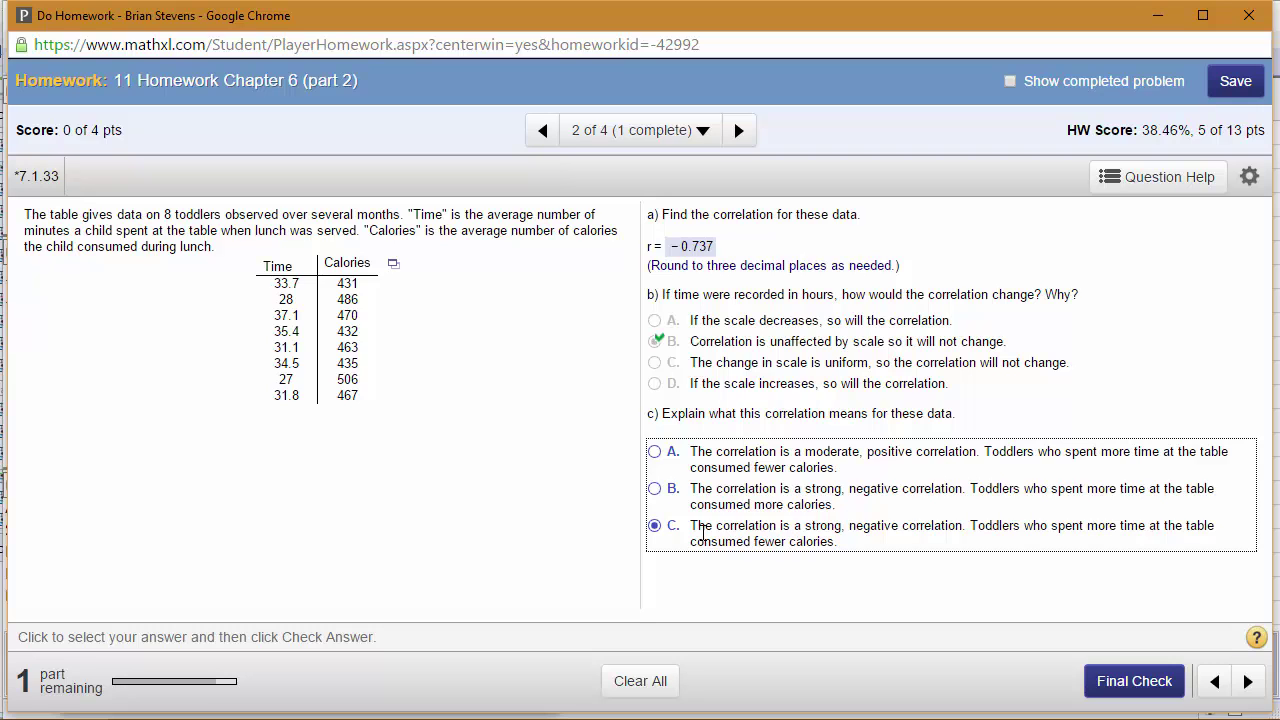
key("Return")
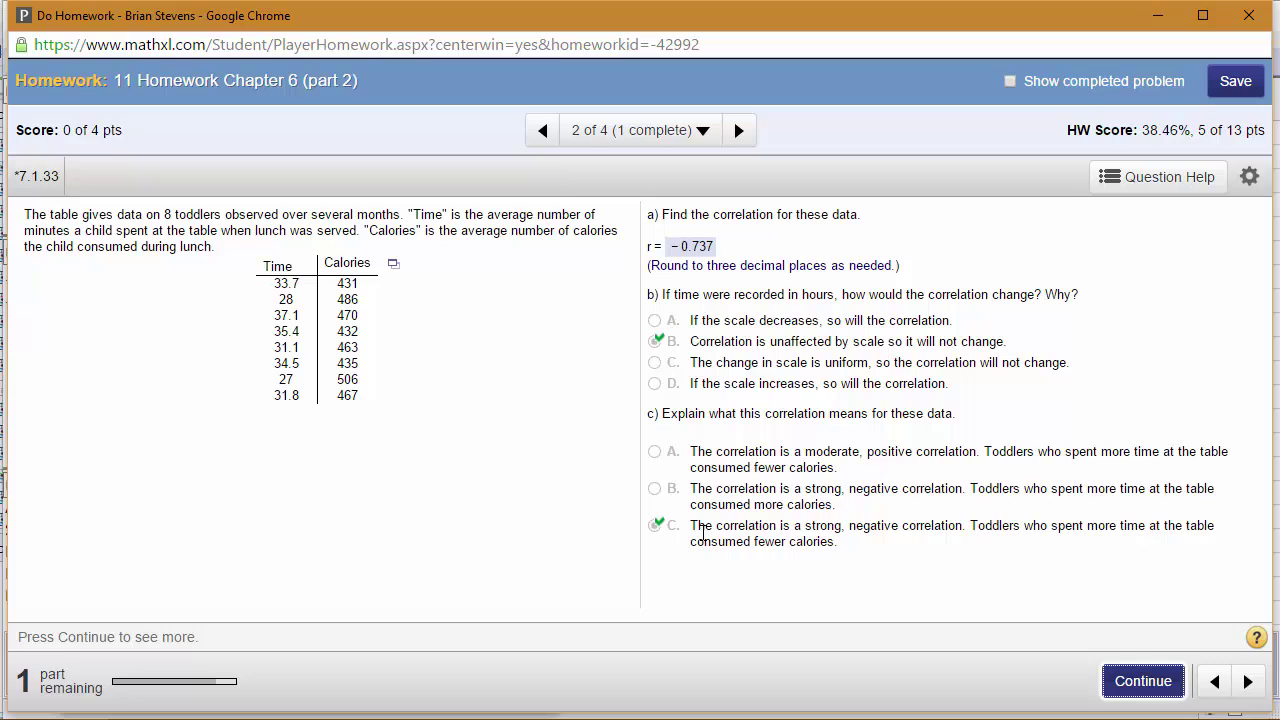
key("Return")
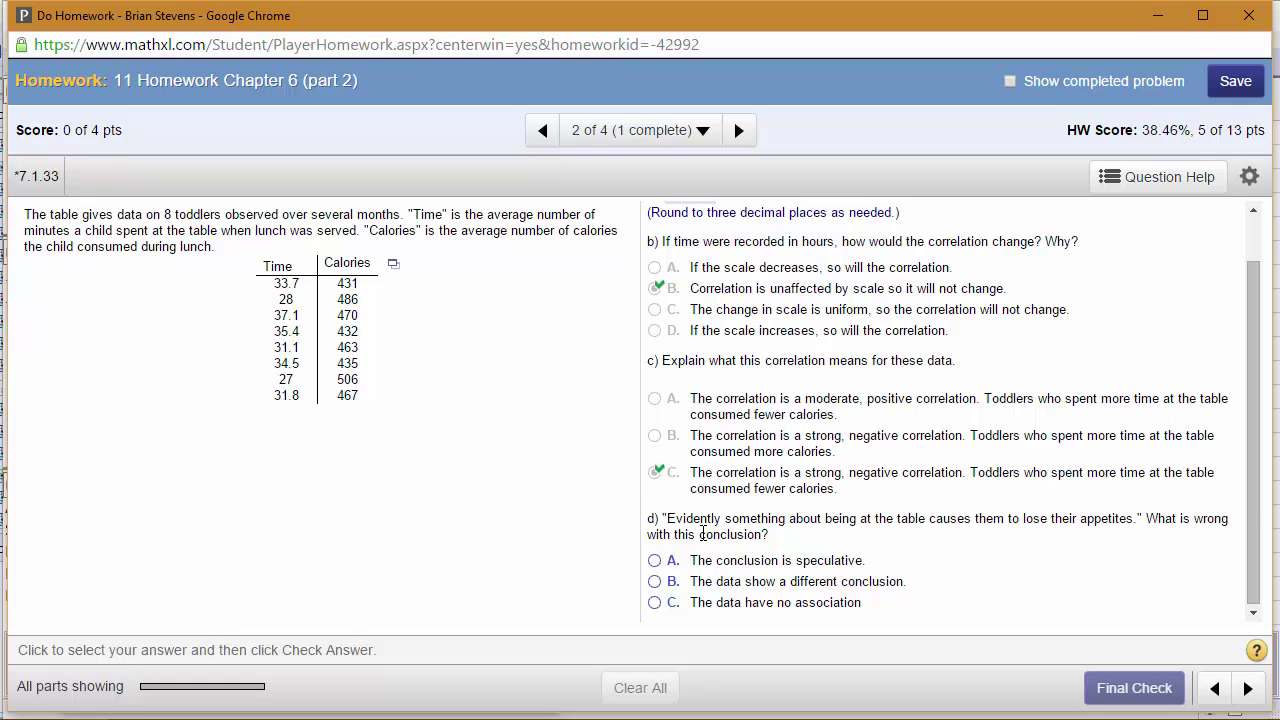
left_click(655, 561)
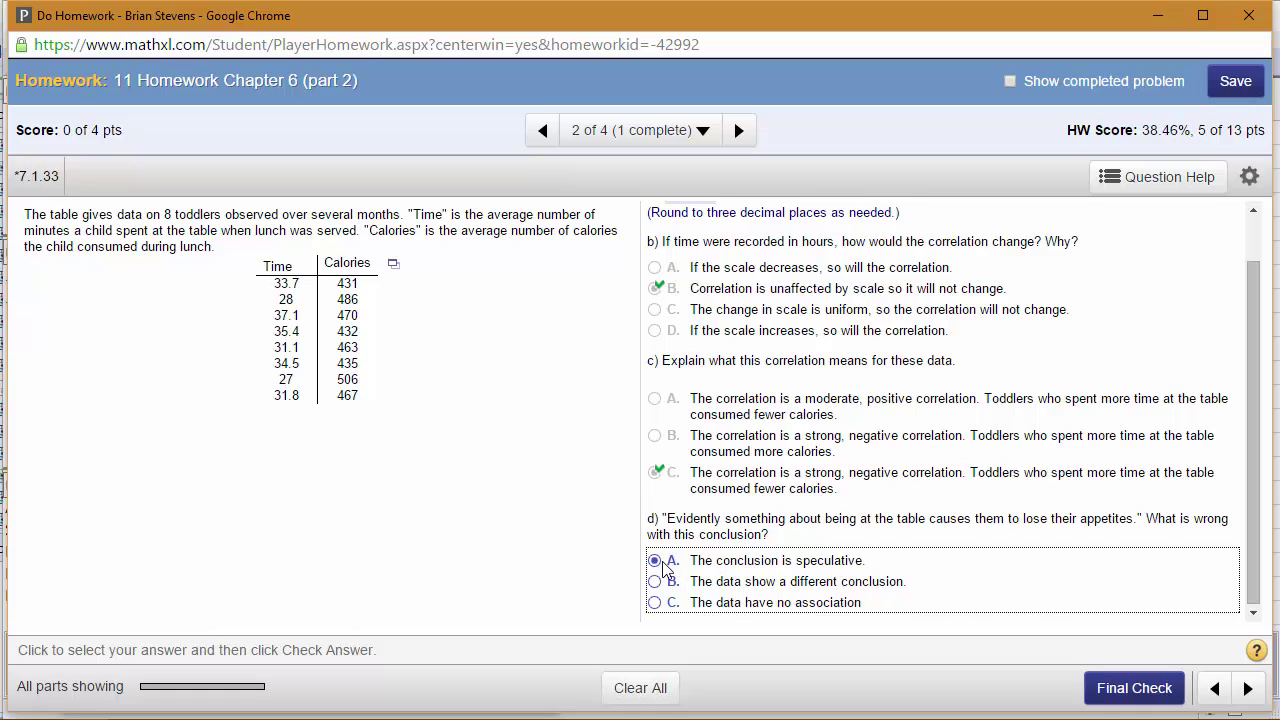
key("Return")
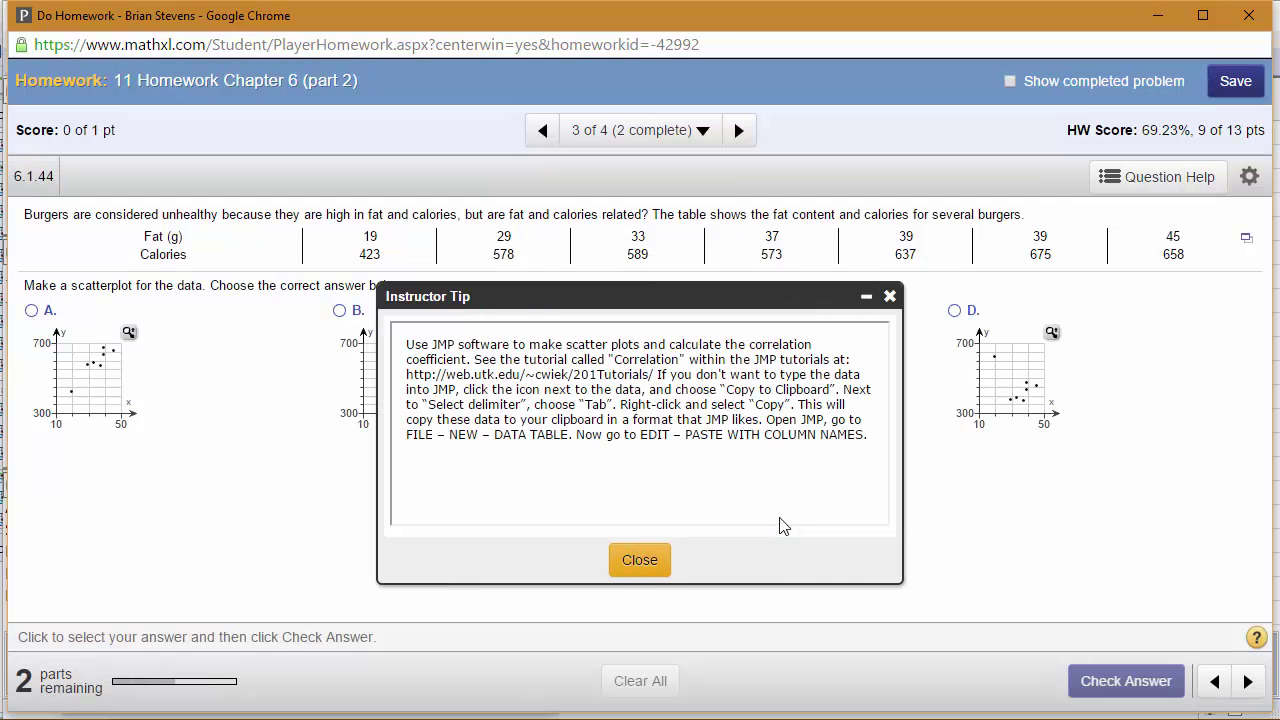
Close the instructor tip and copy the burger Fat and Calories data as tab-delimited text.
left_click(640, 563)
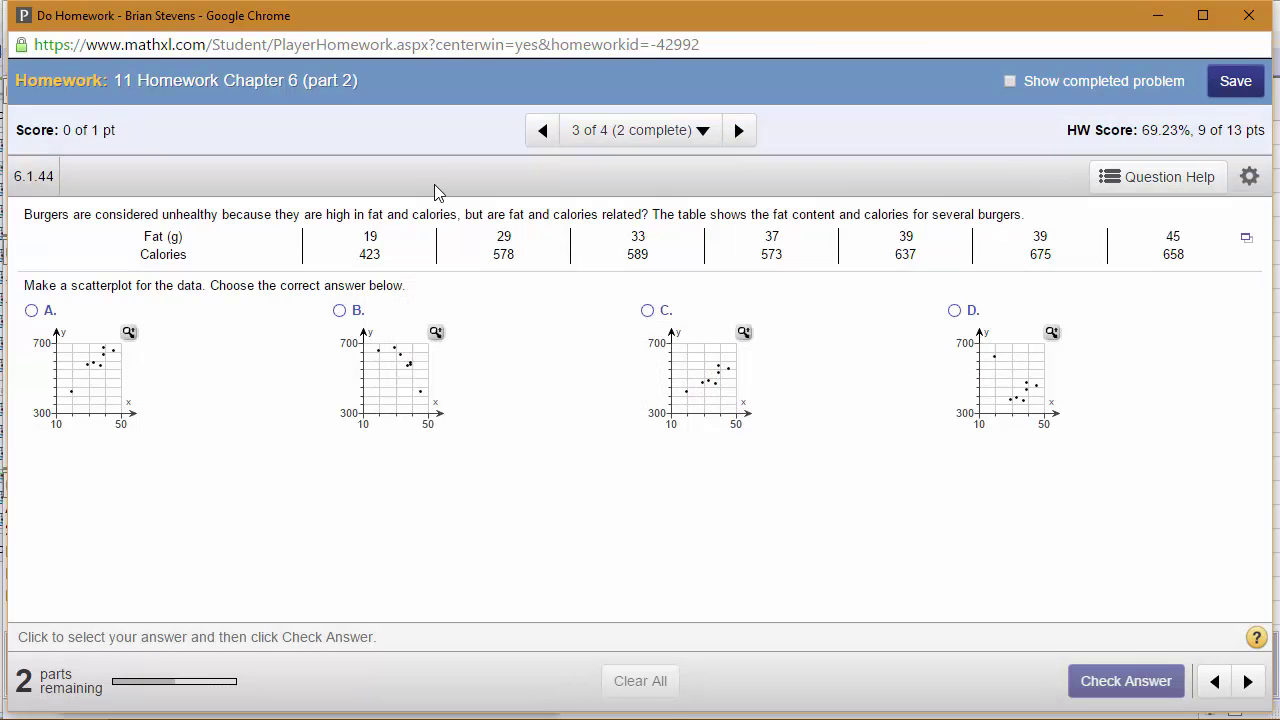
left_click(1247, 239)
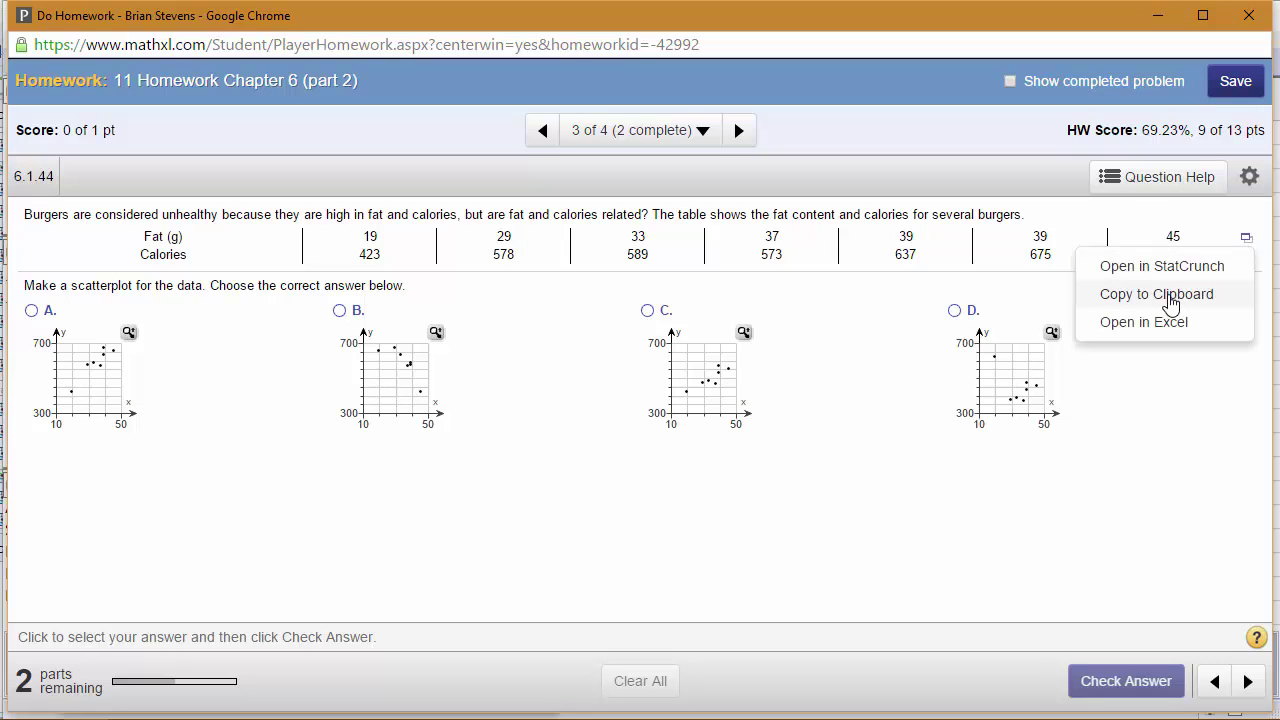
left_click(1168, 296)
left_click(749, 353)
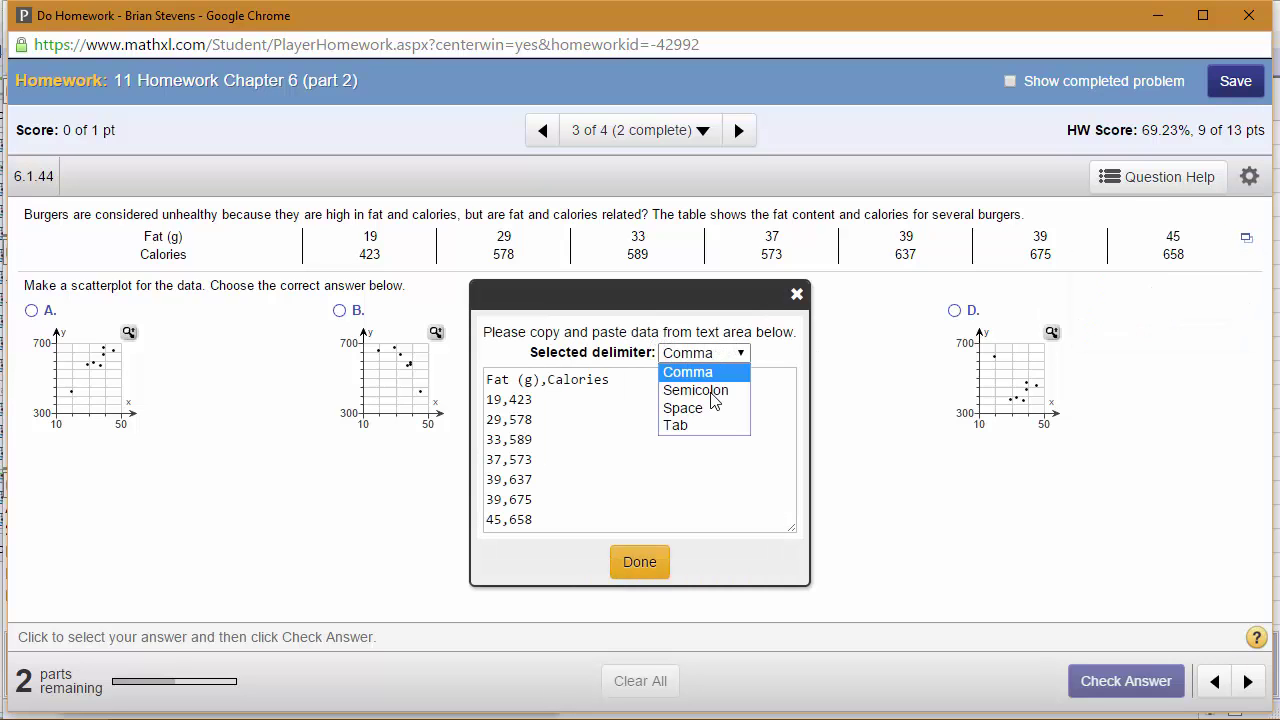
left_click(713, 428)
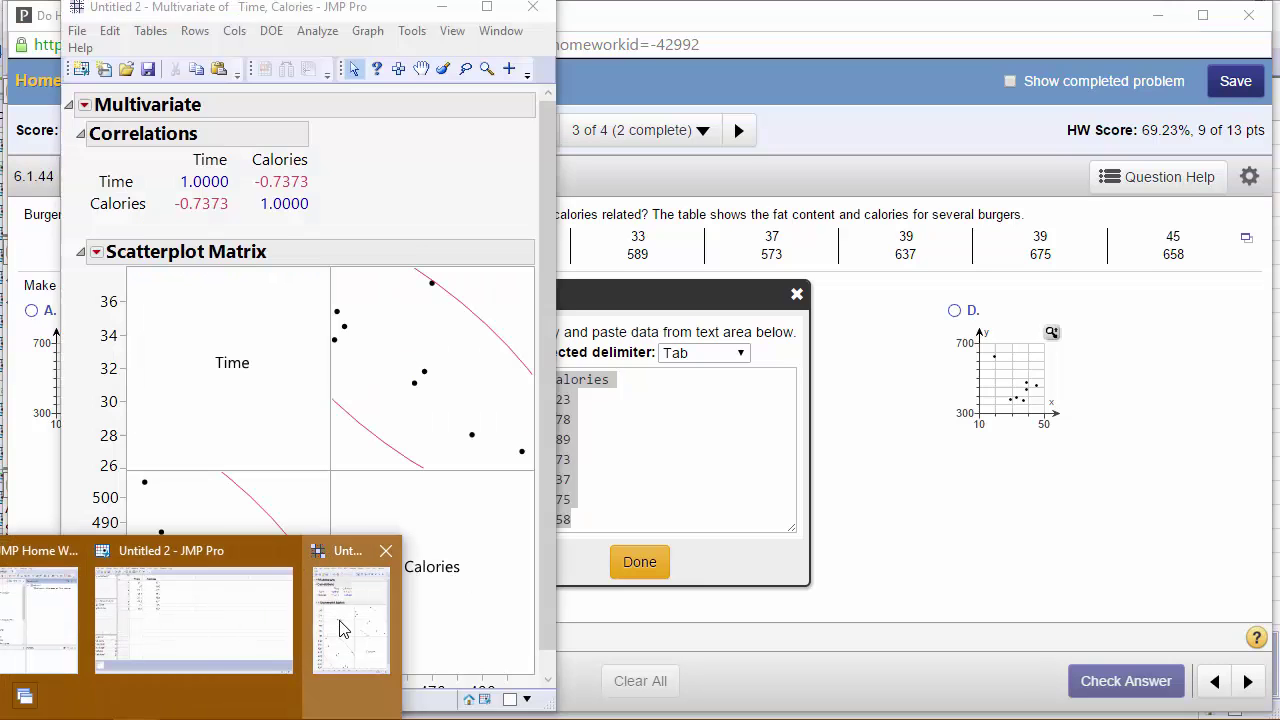
Create new JMP table Untitled 5, enlarge it, and paste the burger data with column names.
left_click(345, 628)
key("ctrl+n")
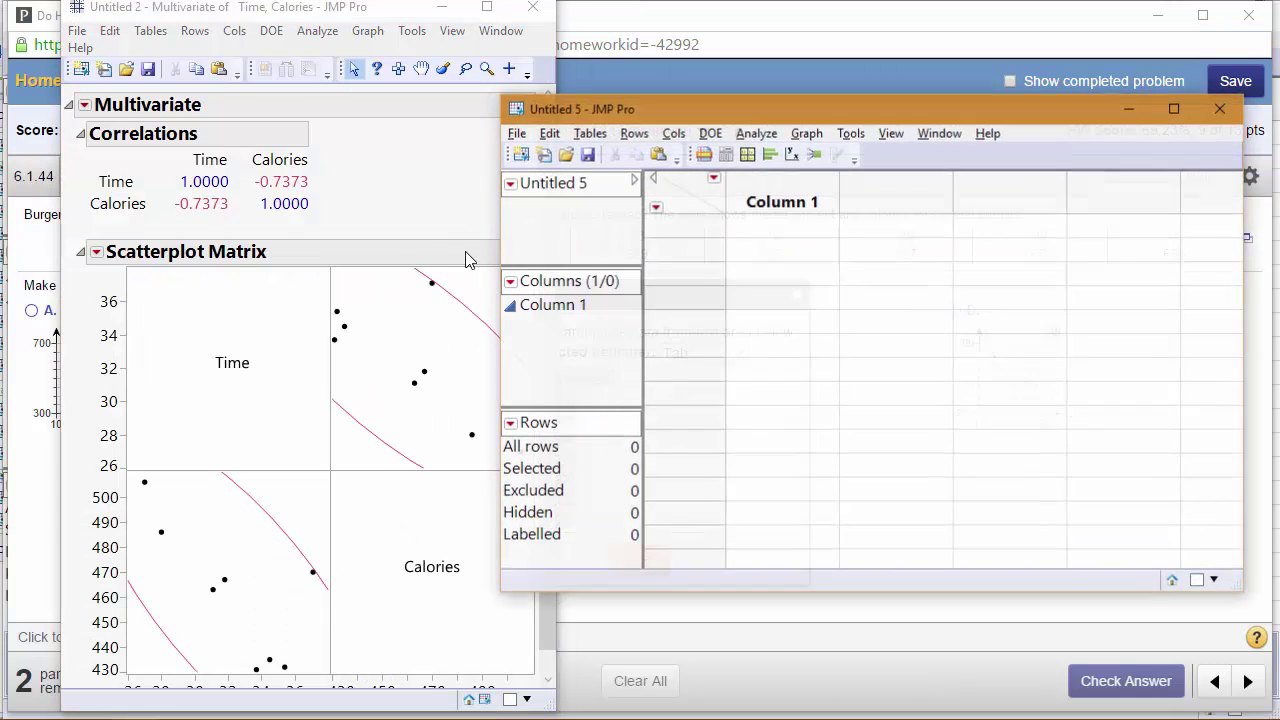
left_click(441, 7)
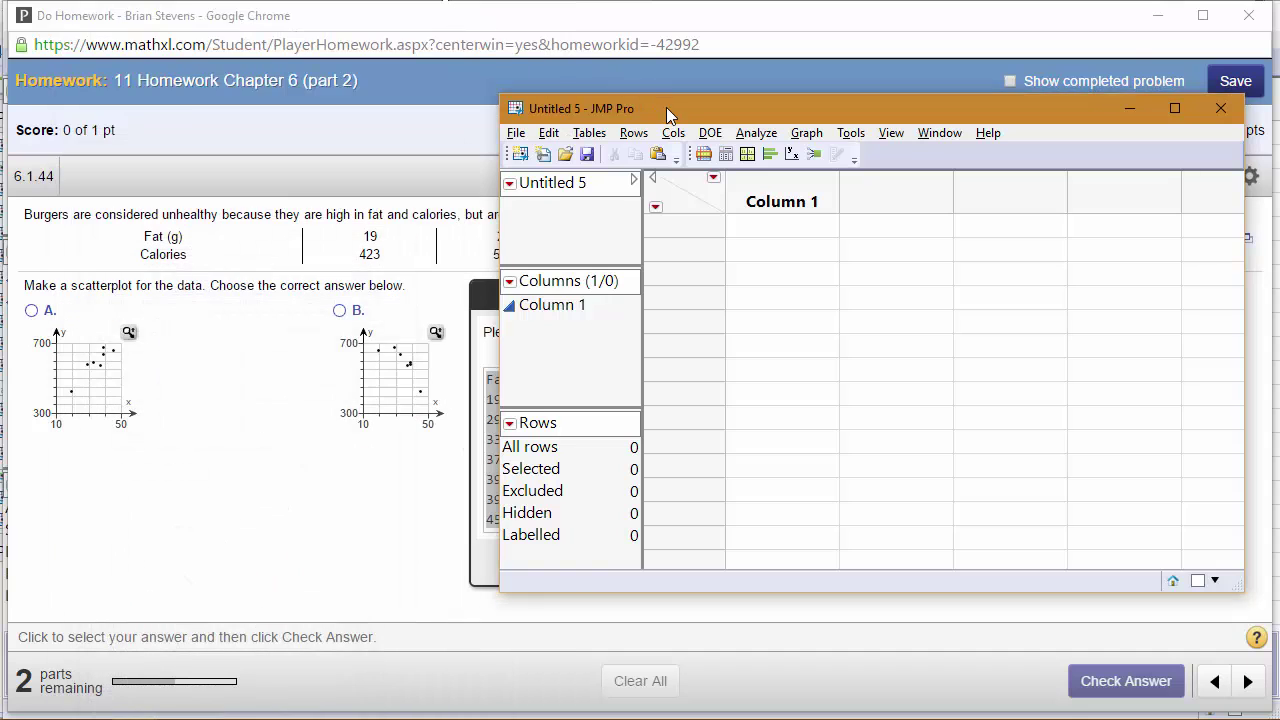
left_click_drag(666, 107, 174, 24)
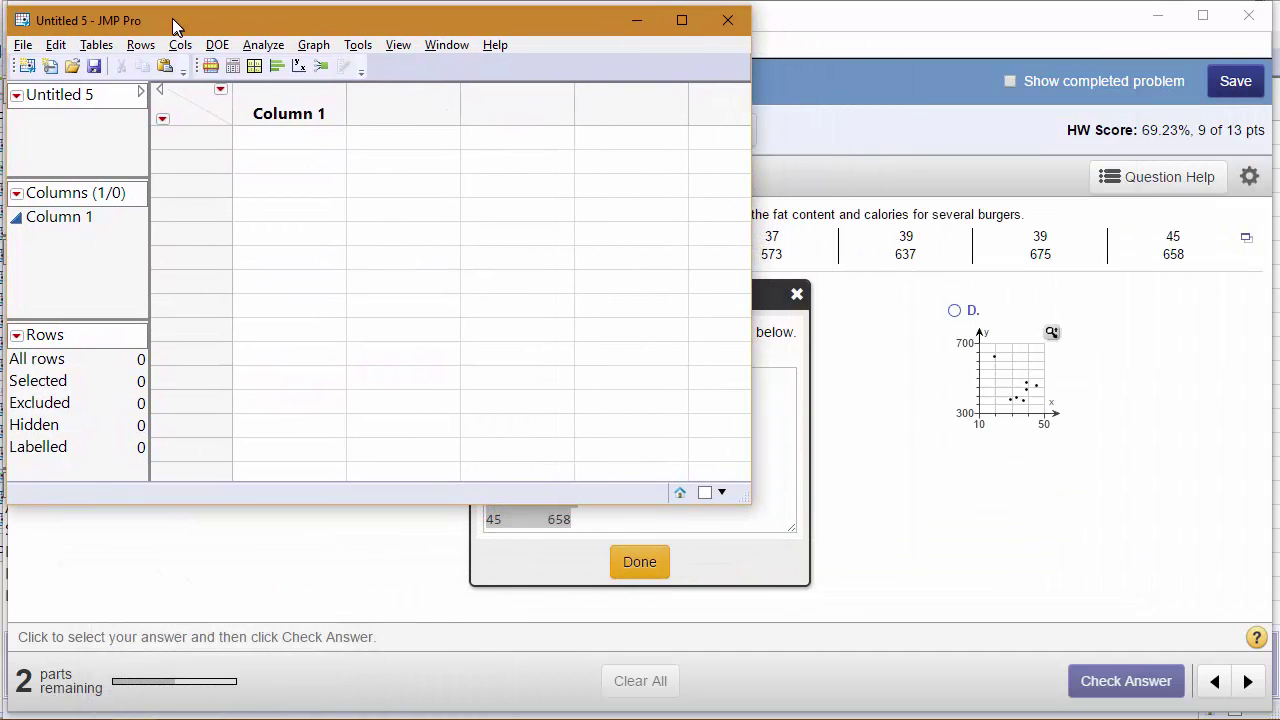
left_click_drag(745, 509, 1276, 718)
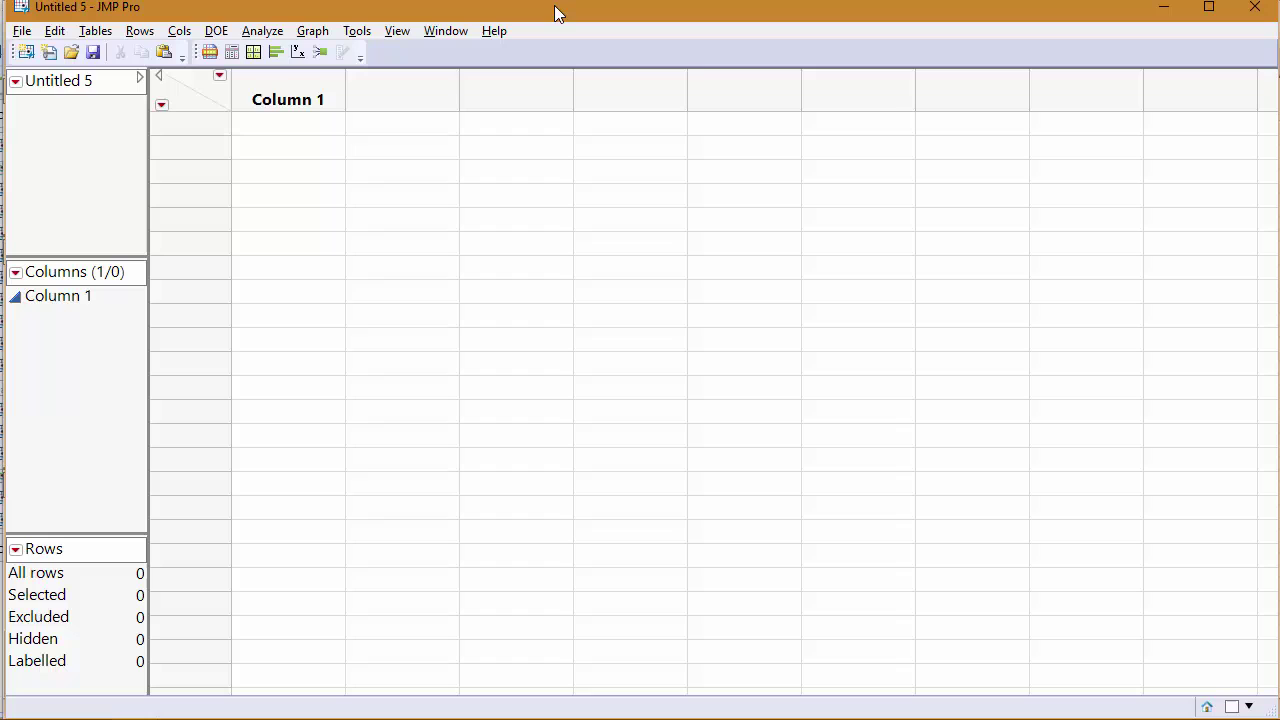
key("ctrl+shift+v")
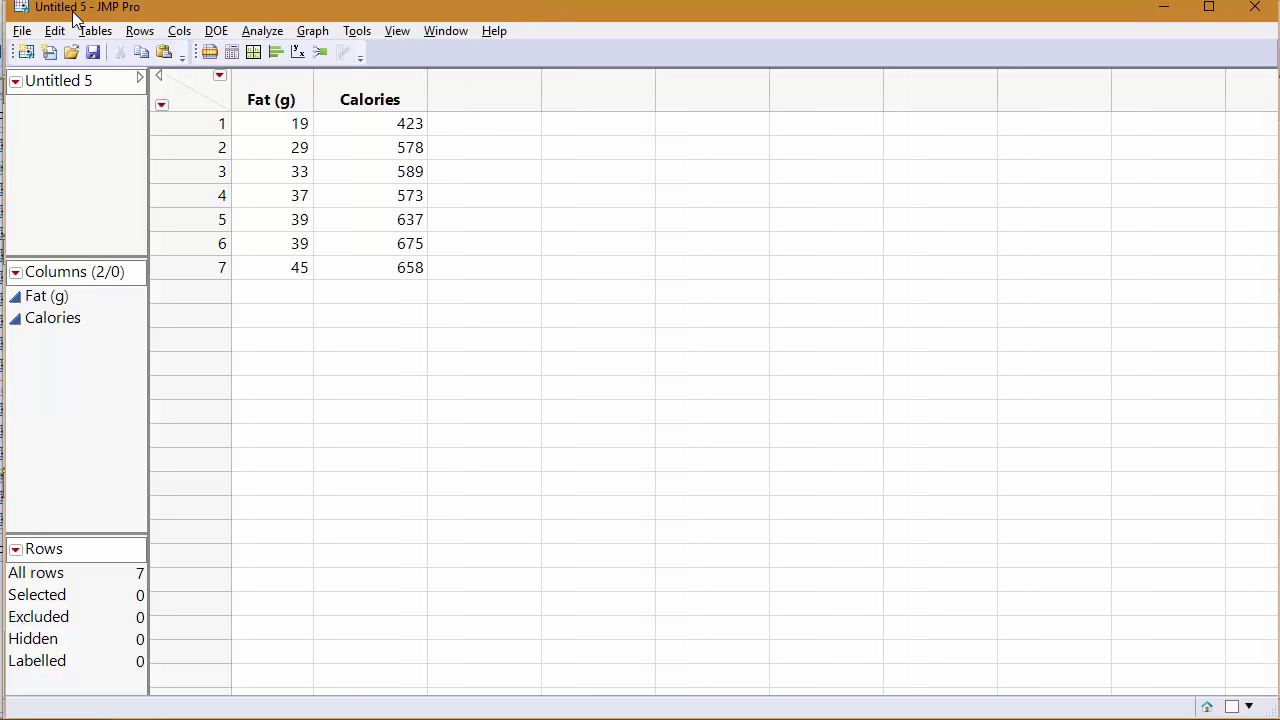
left_click(56, 32)
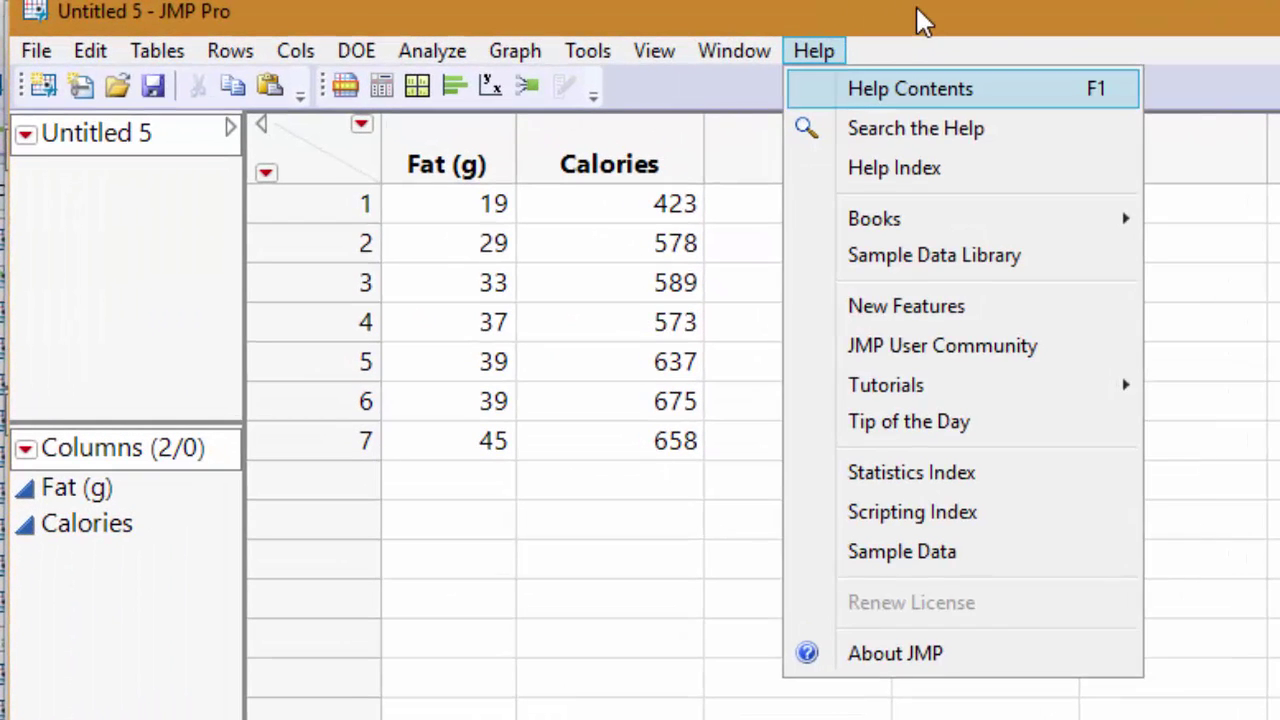
left_click(556, 4)
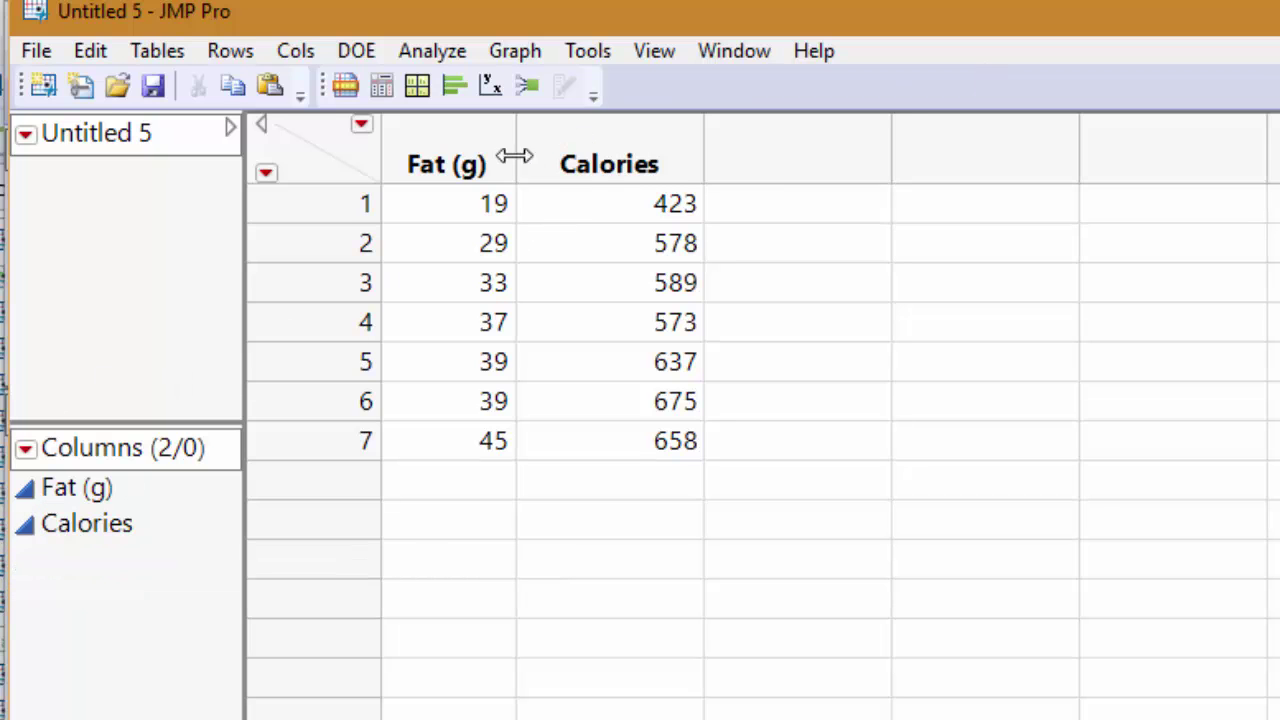
Paste the data into trial tables Untitled 6 and Untitled 7, then close both without saving.
key("ctrl+n")
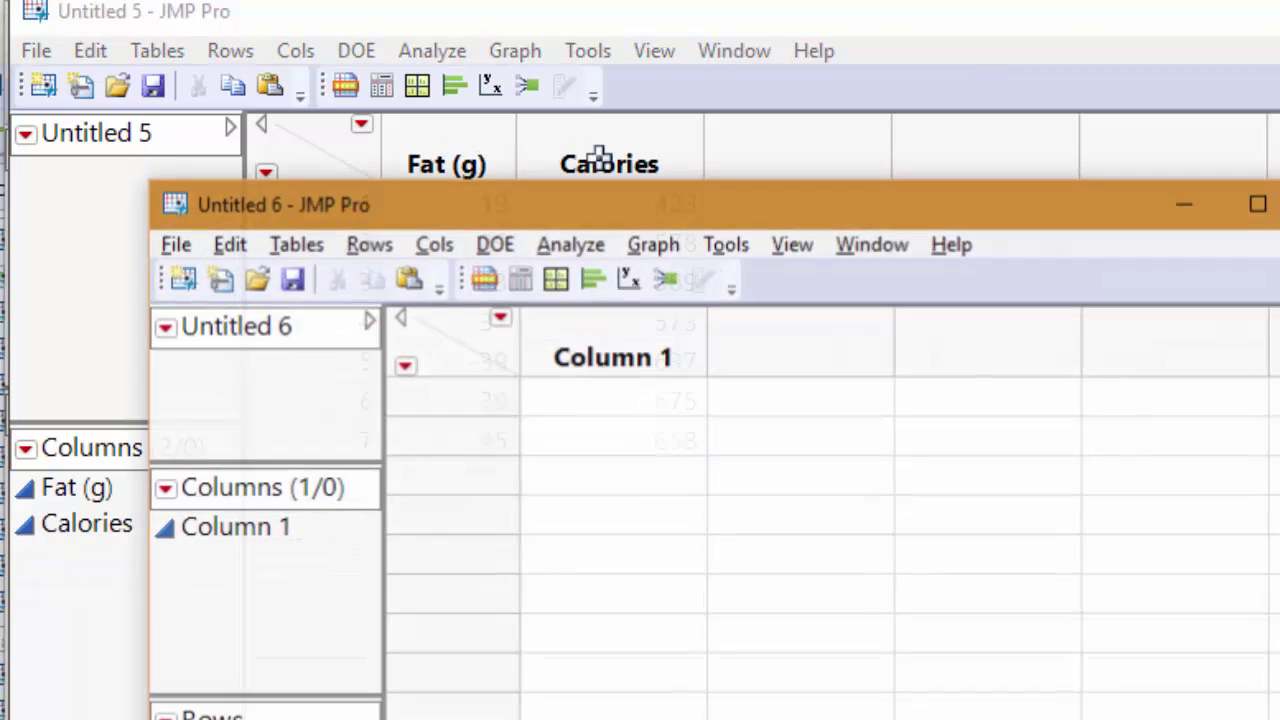
key("ctrl+v")
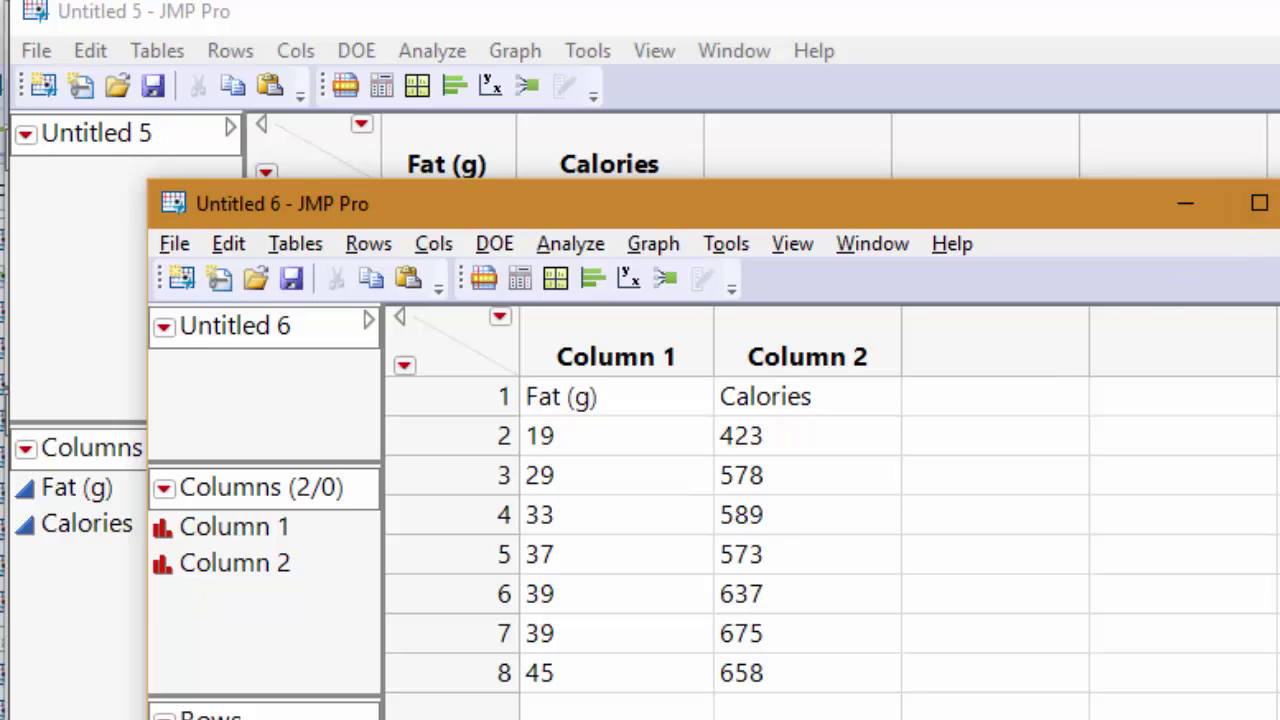
key("ctrl+w")
left_click(1100, 677)
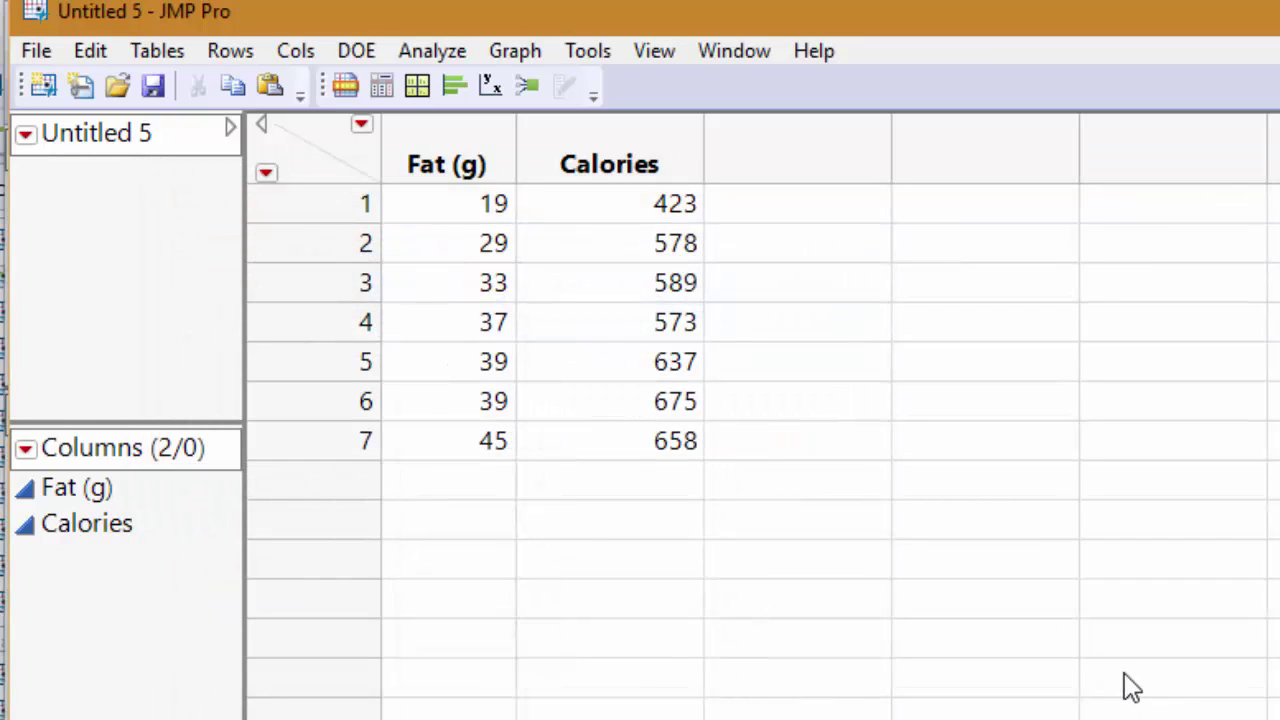
key("ctrl+n")
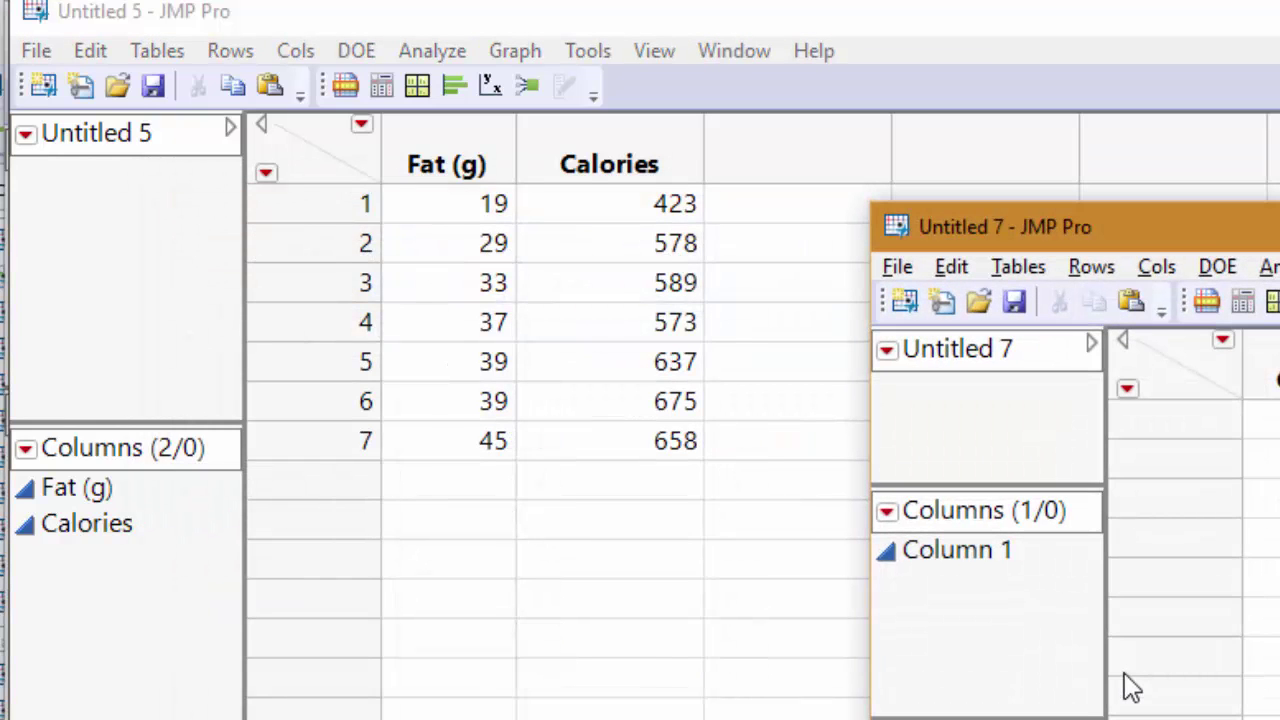
key("ctrl+v")
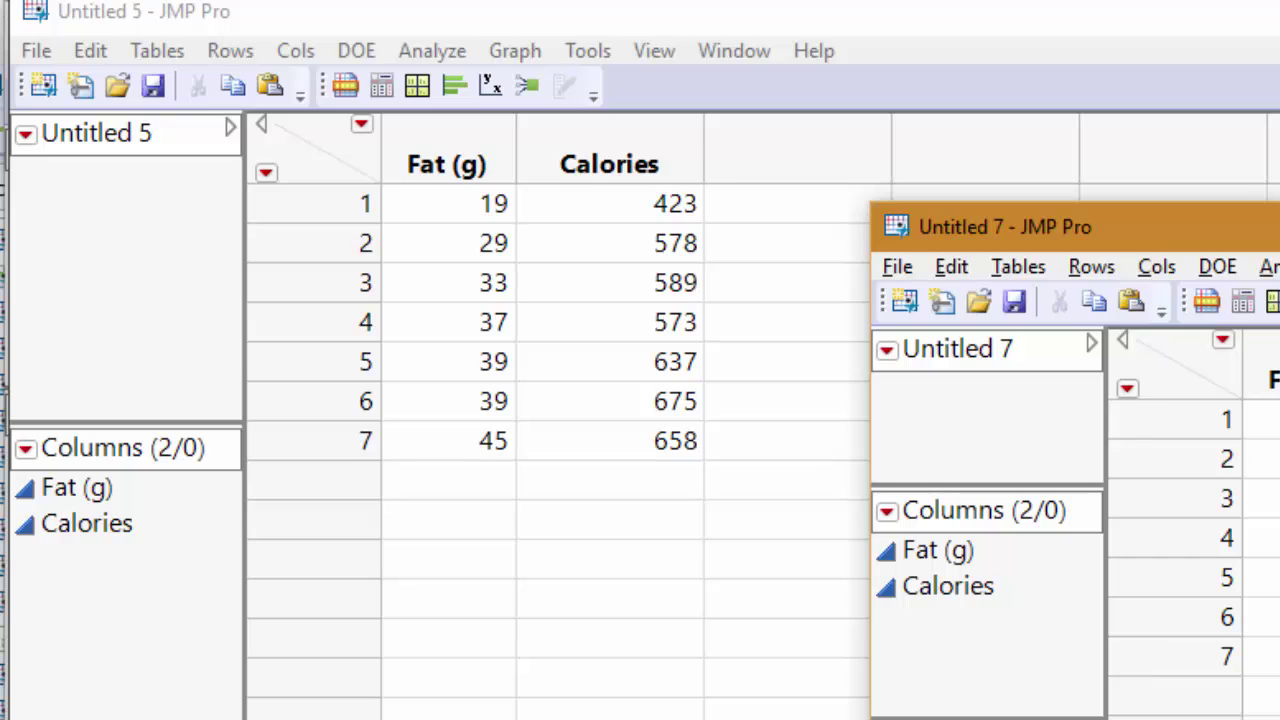
key("ctrl+w")
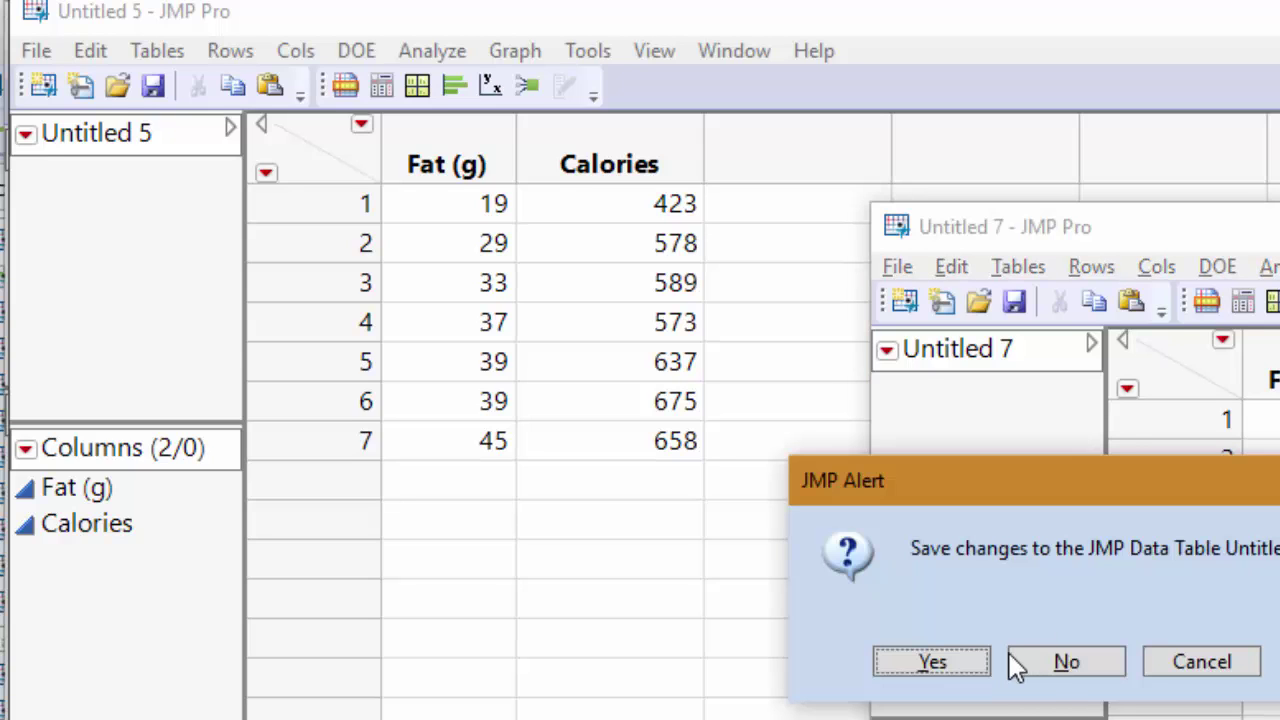
left_click(1063, 665)
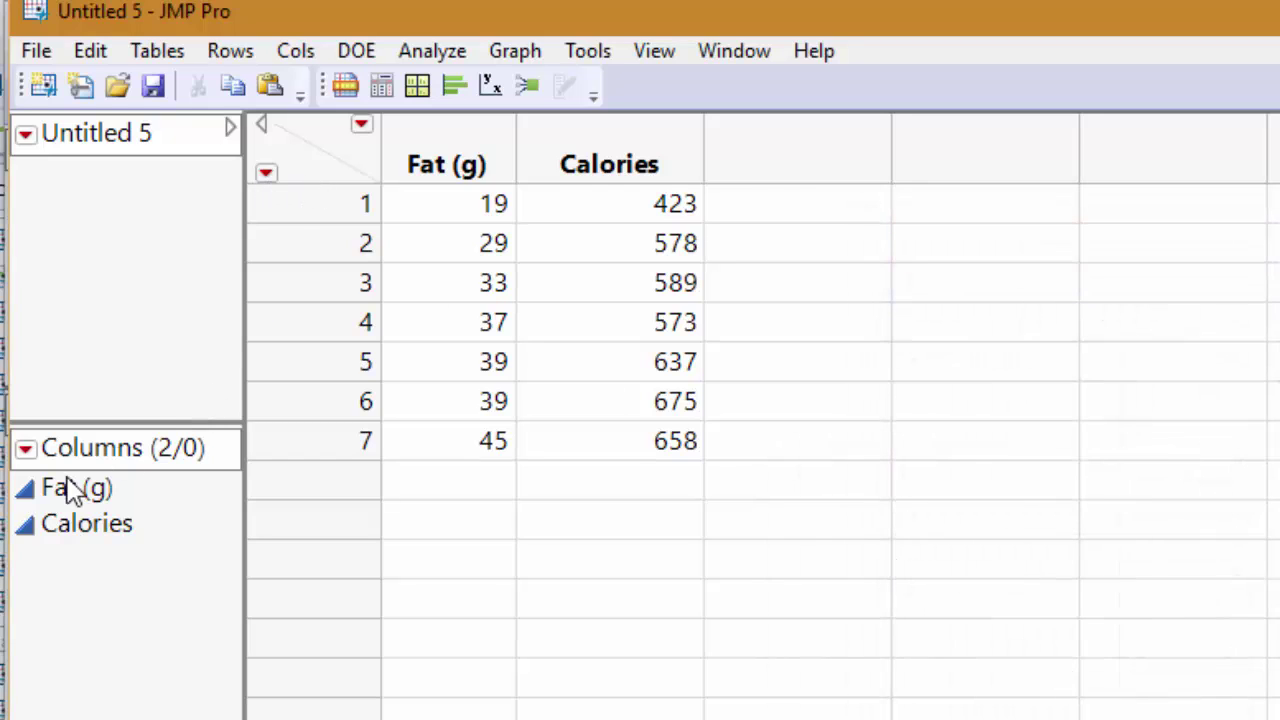
Run Multivariate on Fat (g) and Calories for correlation 0.9190 and a scatterplot matrix, then return to MathXL.
left_click(425, 63)
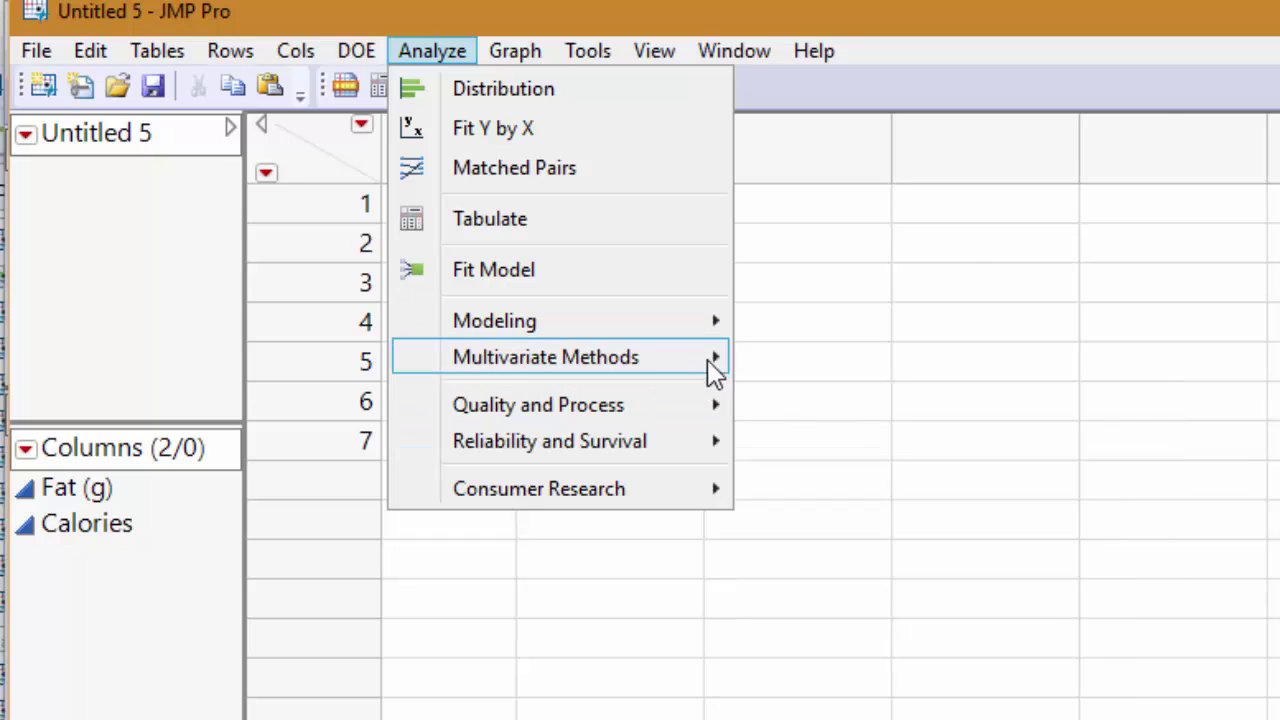
mouse_move(716, 368)
left_click(812, 362)
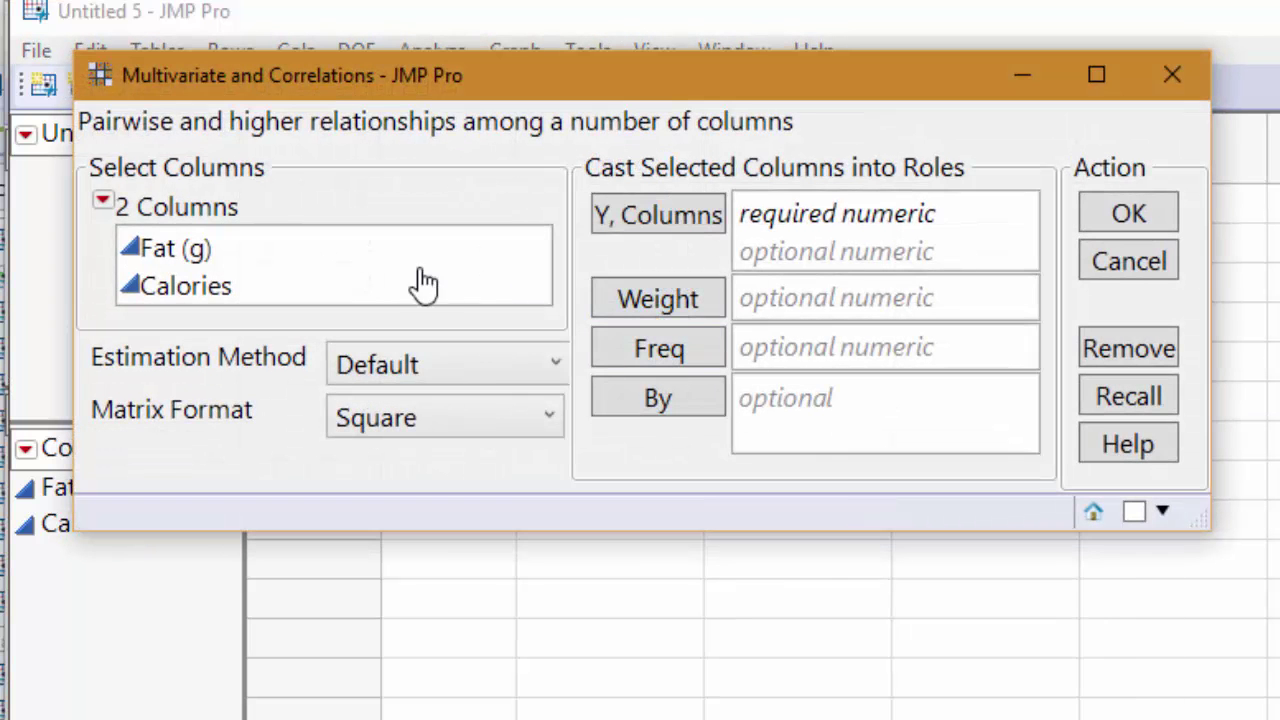
double_click(400, 260)
double_click(420, 286)
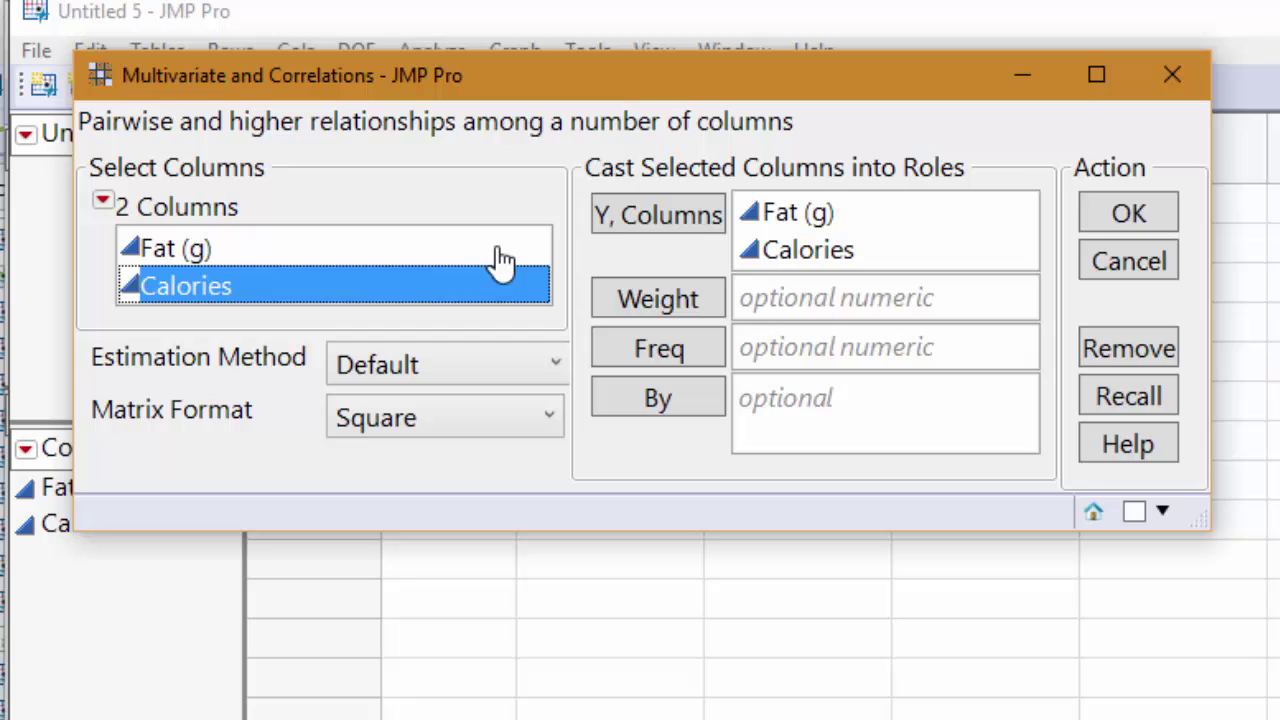
left_click(1120, 212)
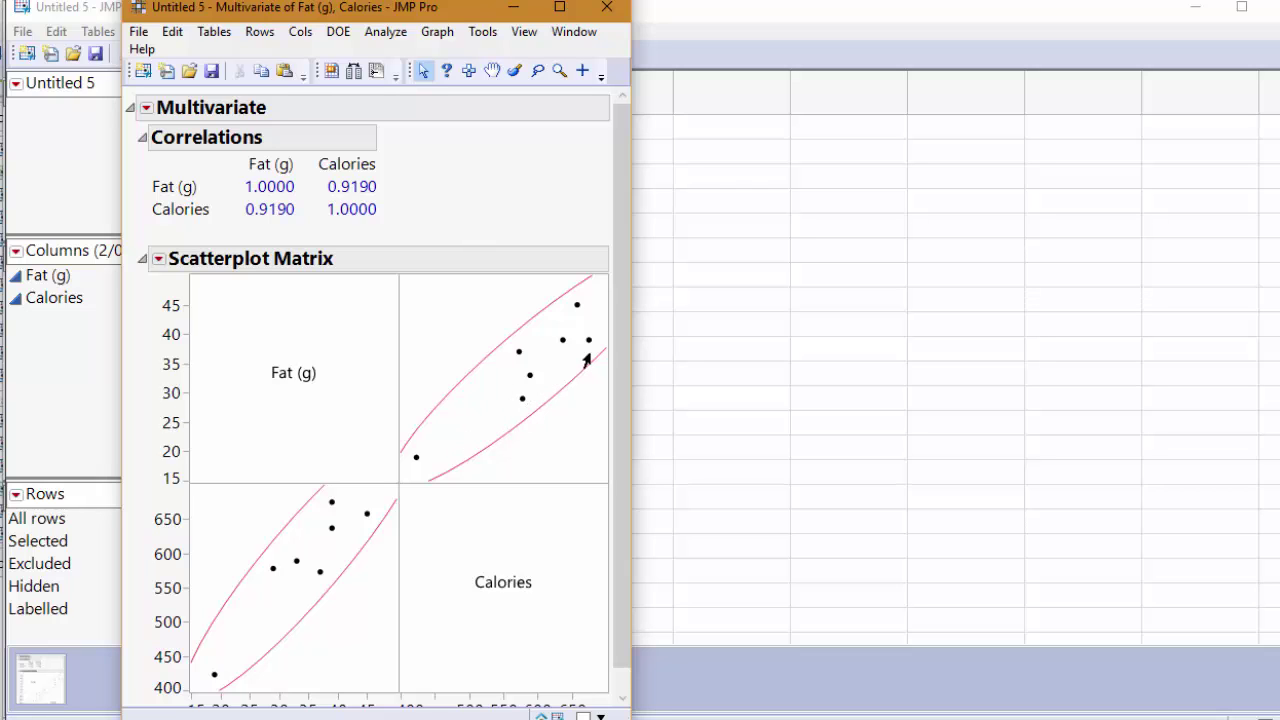
key("alt+Tab")
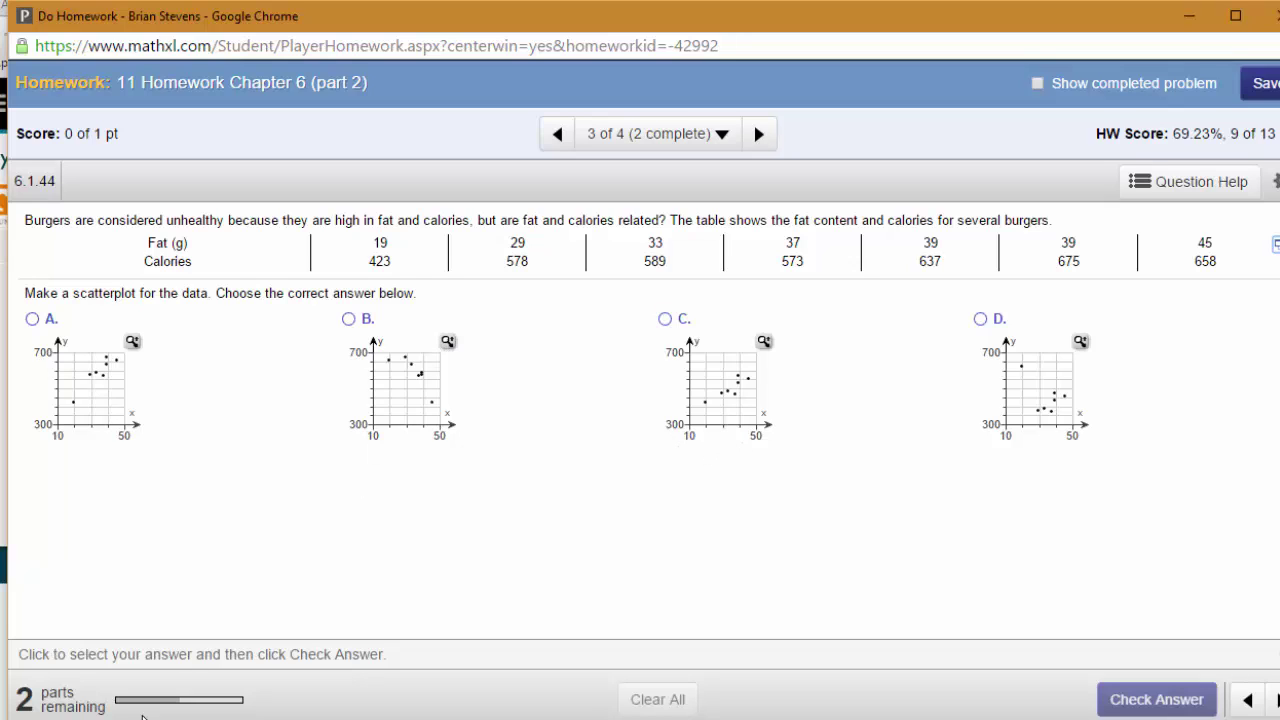
Place JMP's scatterplot matrix beside the answer choices and submit scatterplot A for the burger data.
left_click(25, 712)
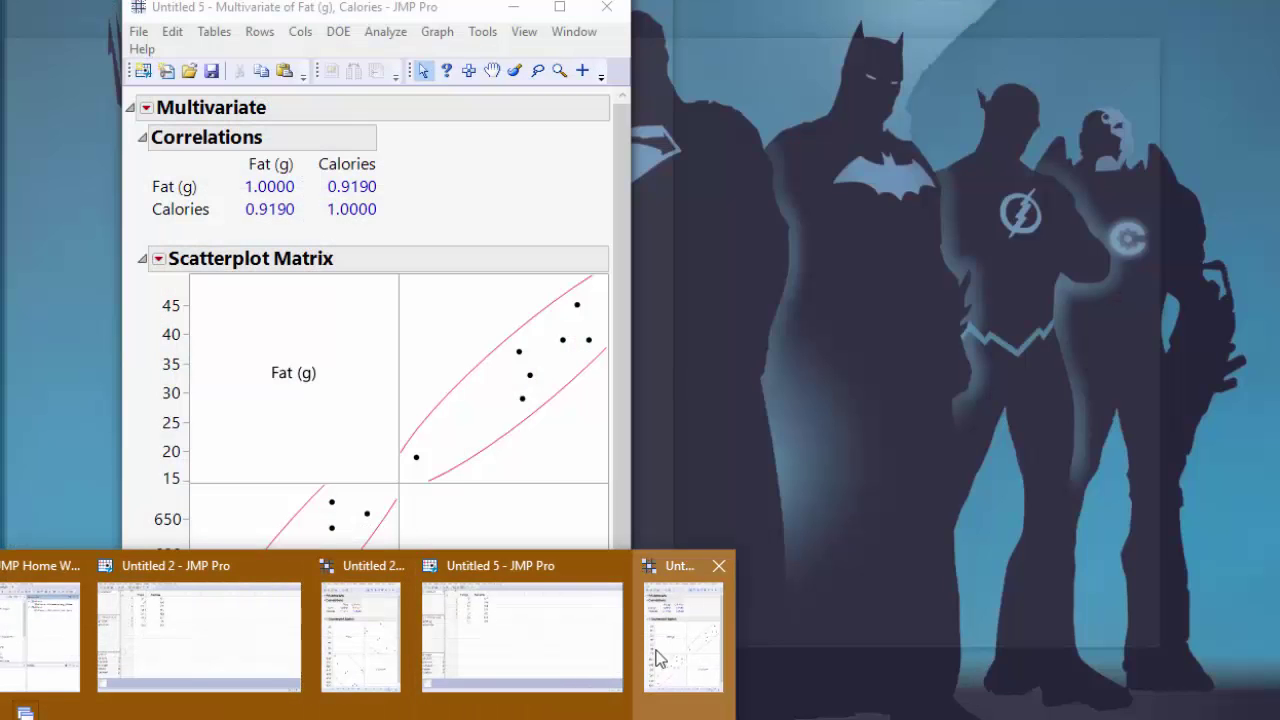
left_click(657, 657)
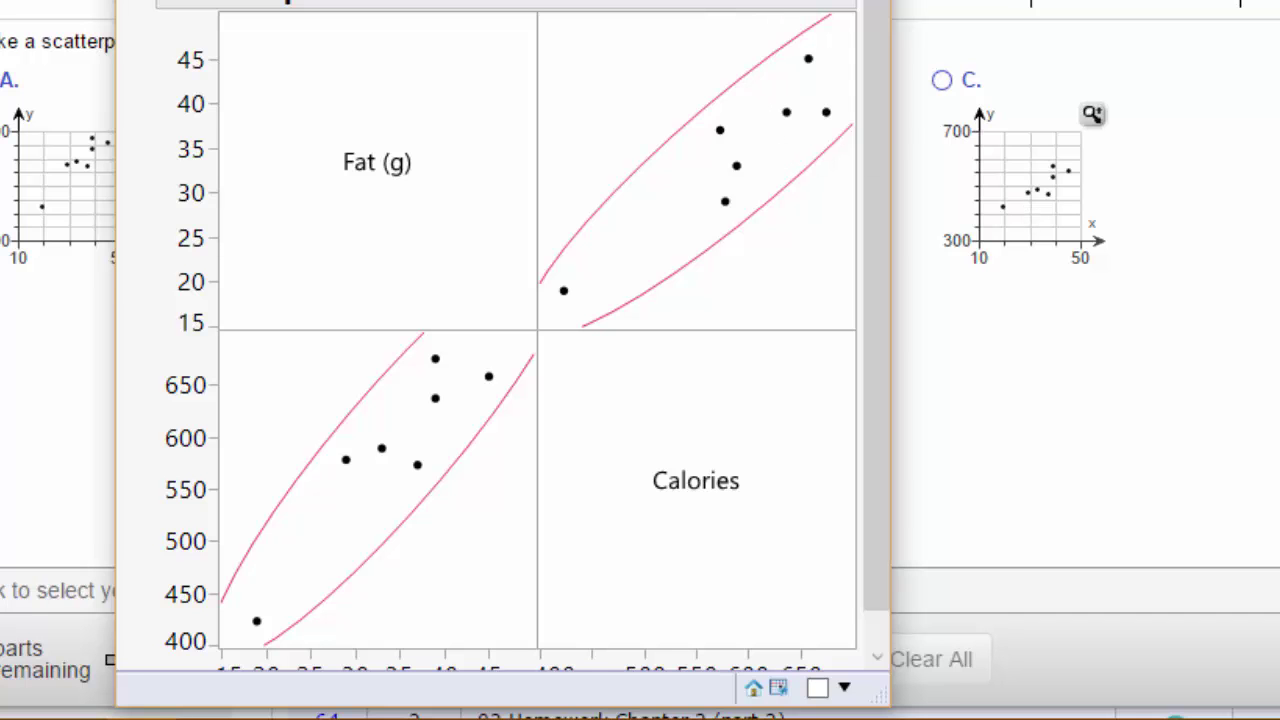
left_click_drag(500, 4, 682, 4)
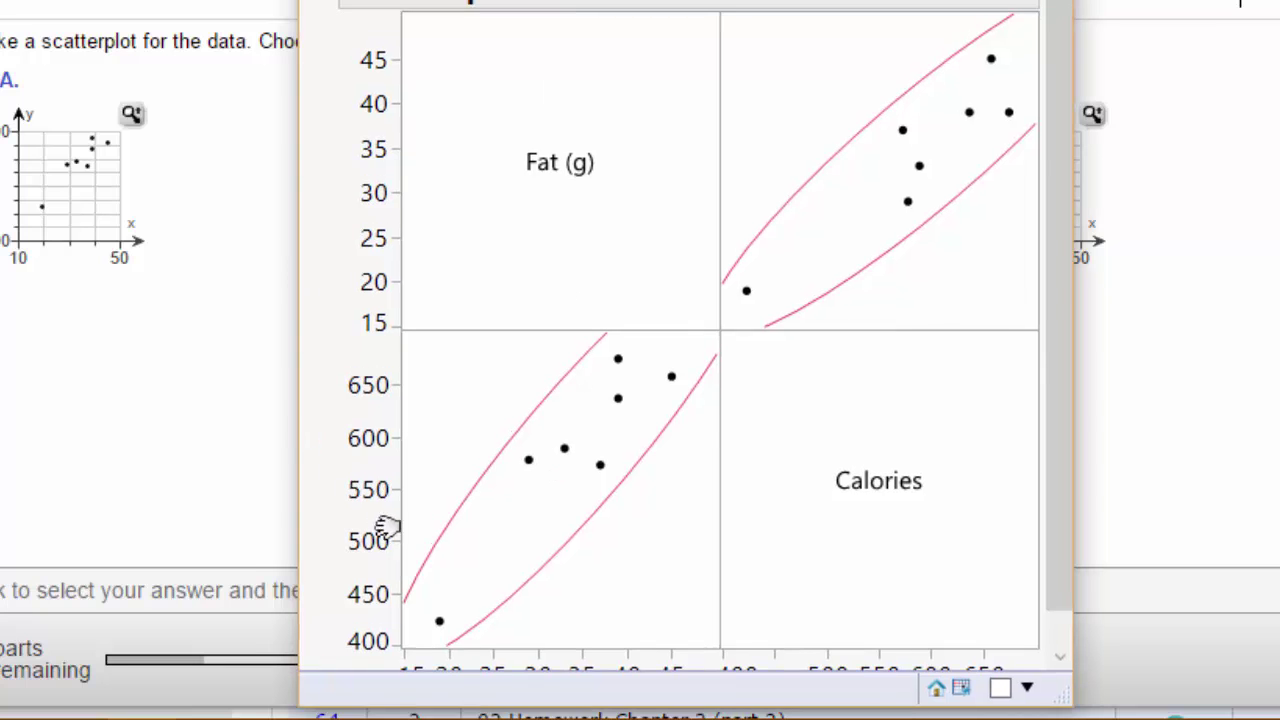
scroll(687, 480, "down", 1)
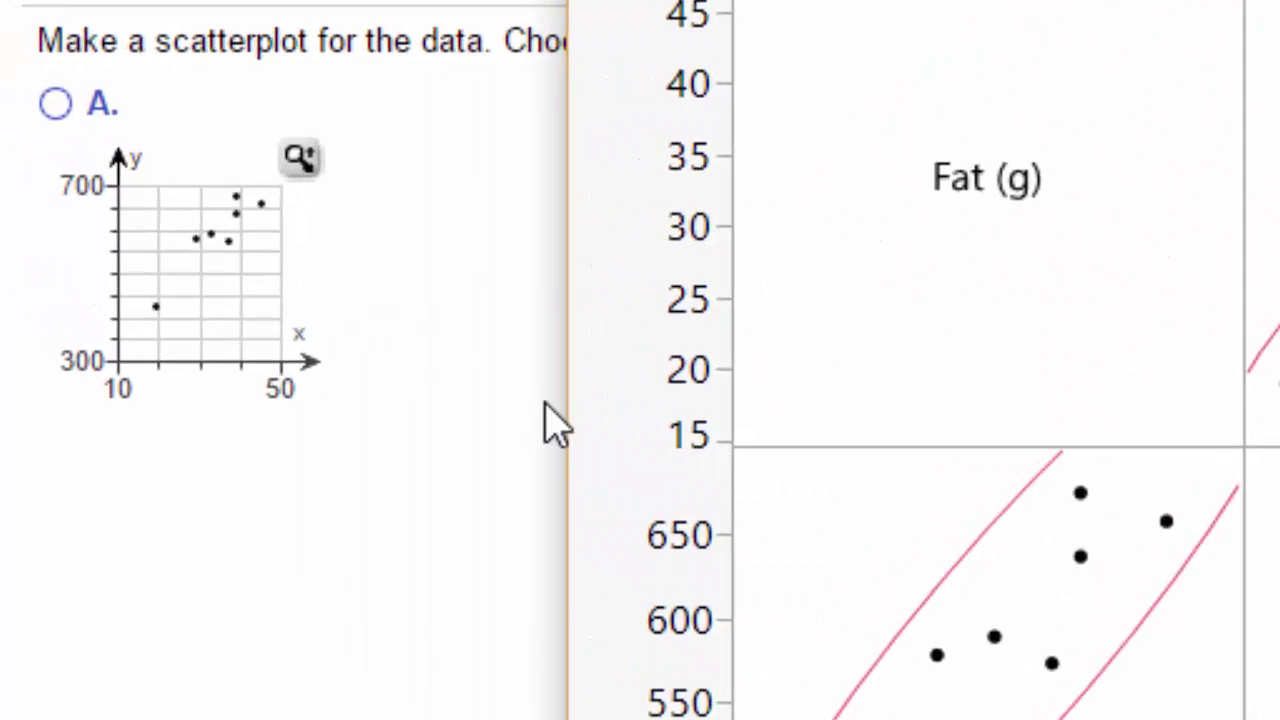
left_click(56, 103)
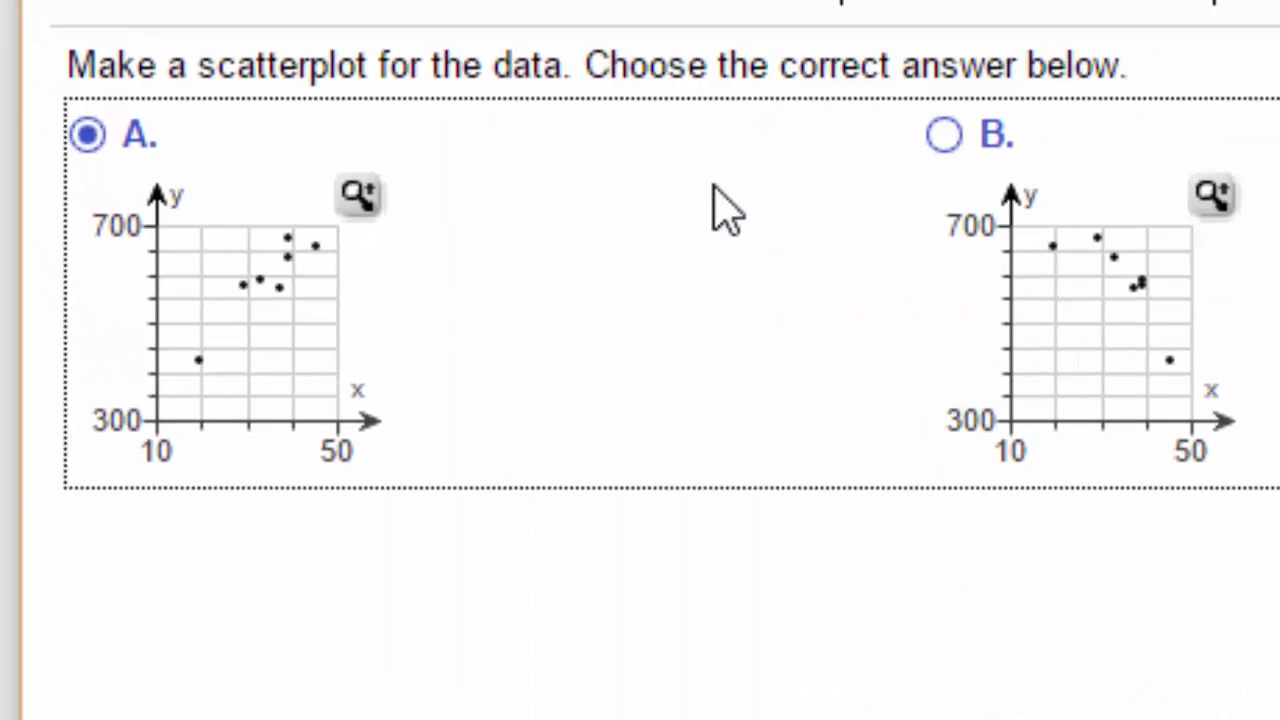
key("Return")
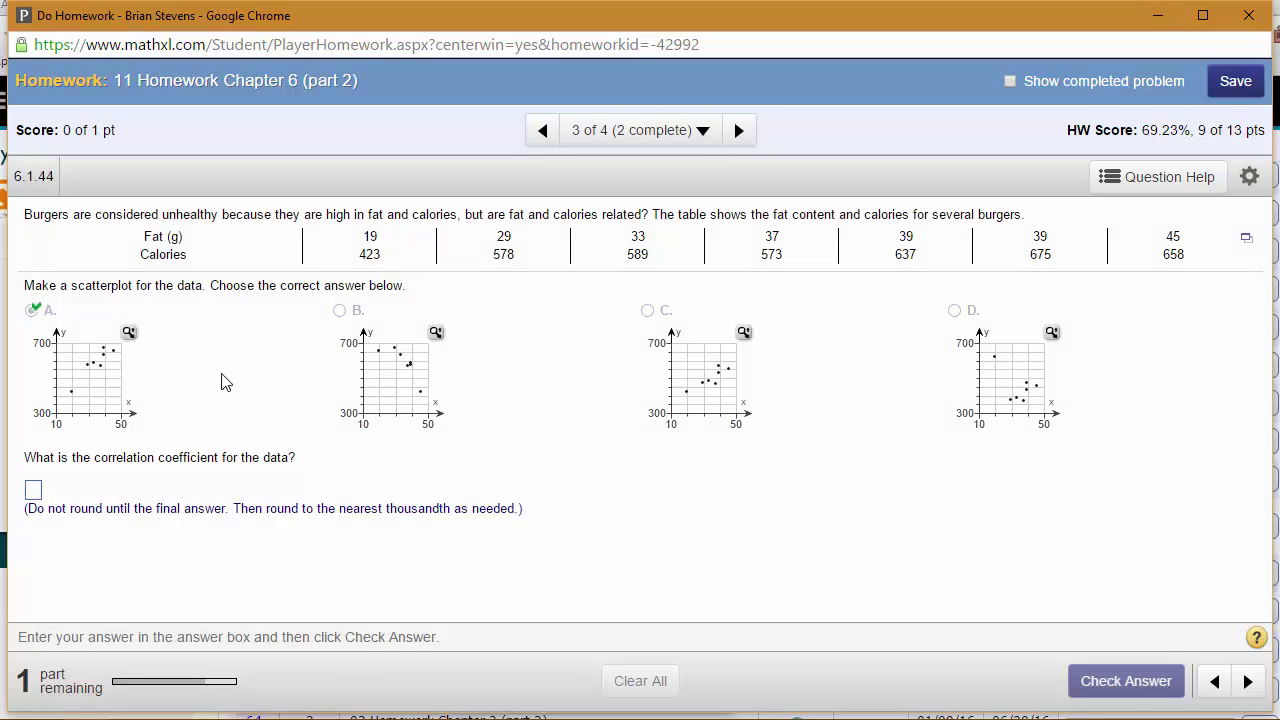
Enter correlation 0.919 and choose a strong positive linear relation for the burger question.
left_click(33, 490)
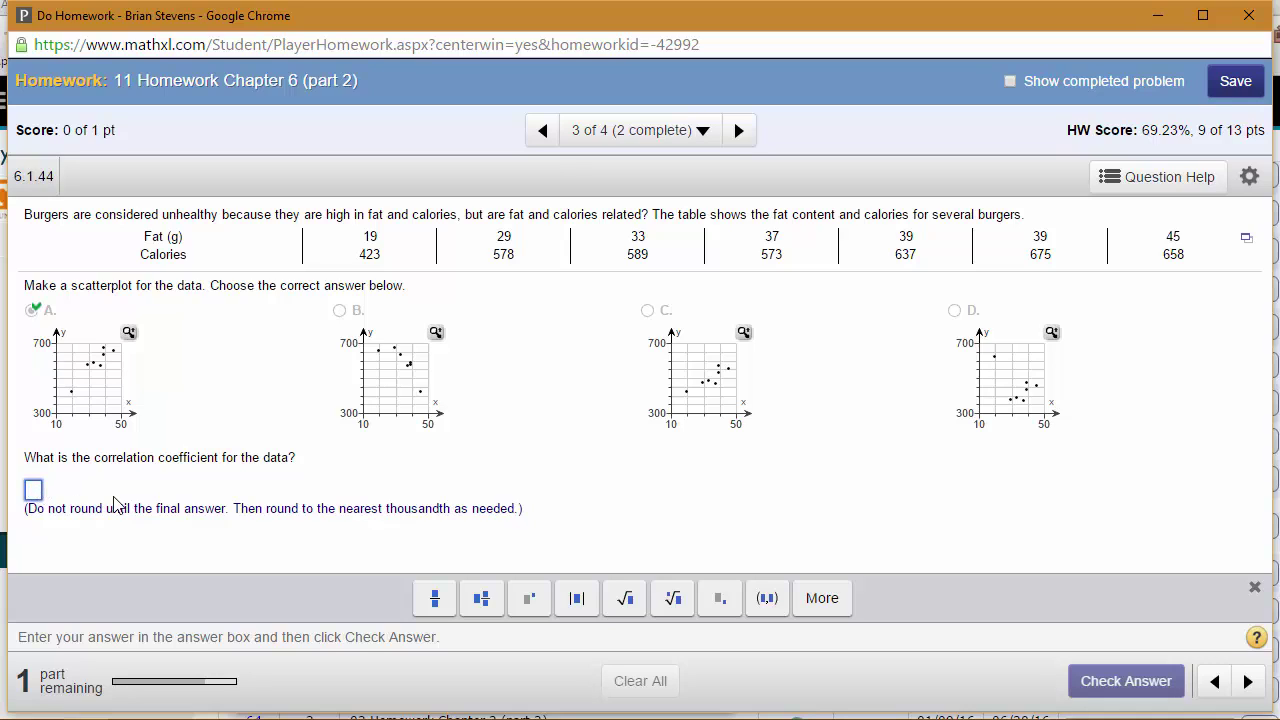
type("0.")
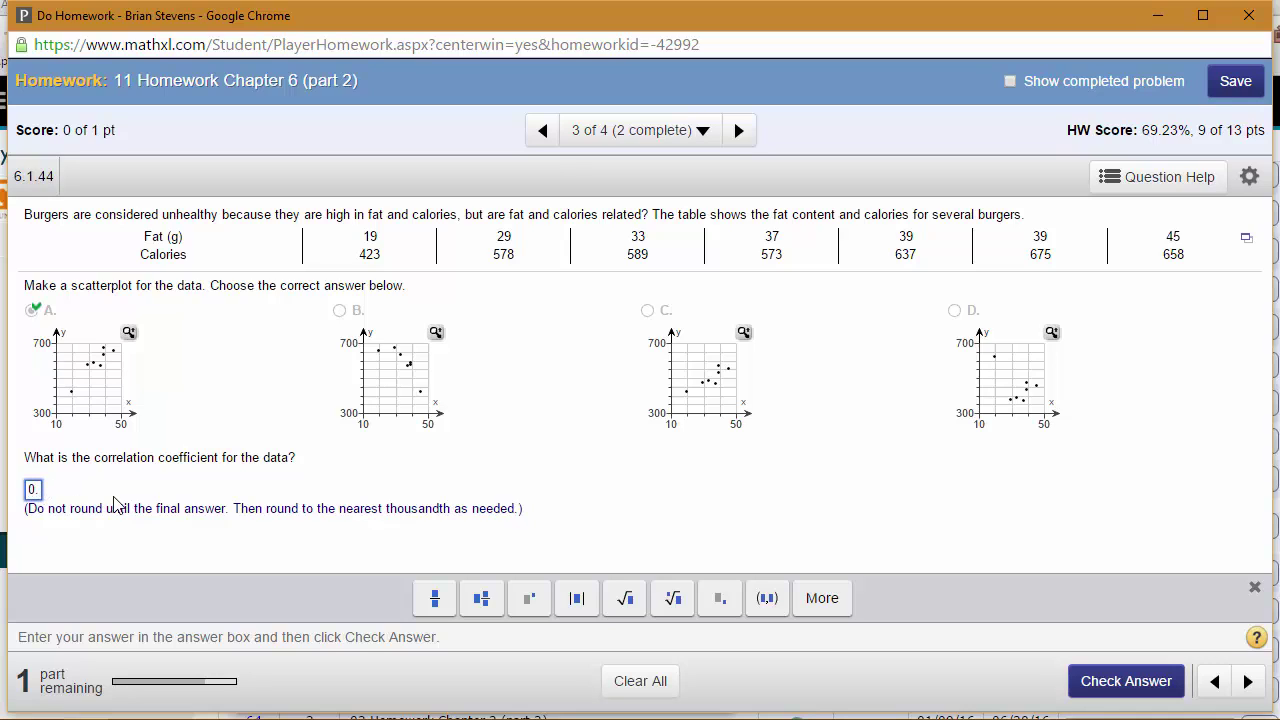
type("919")
key("Return")
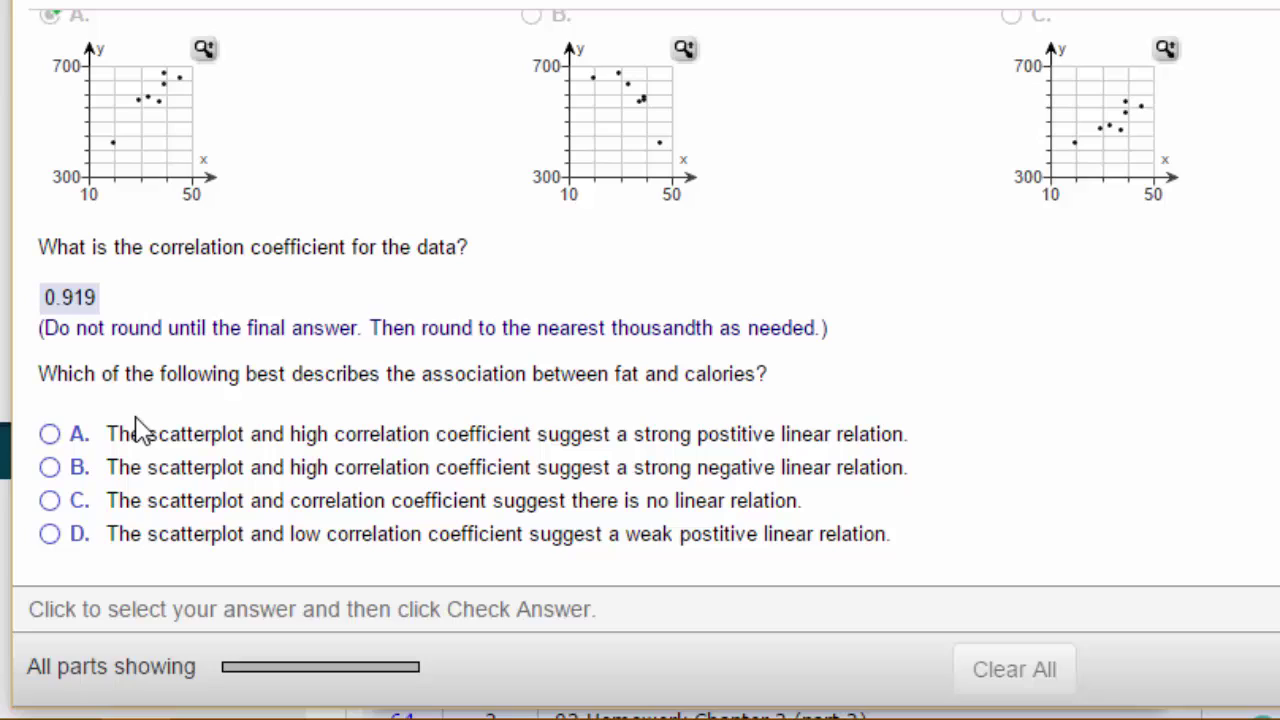
left_click(51, 434)
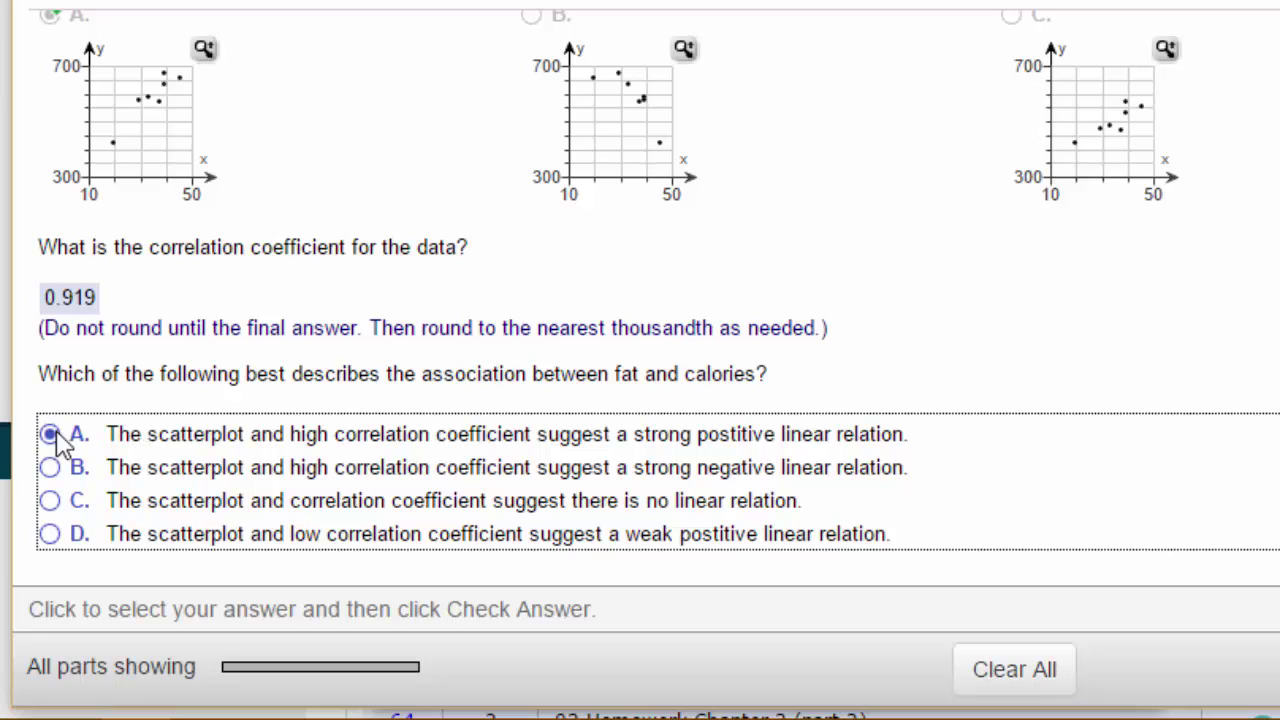
key("Return")
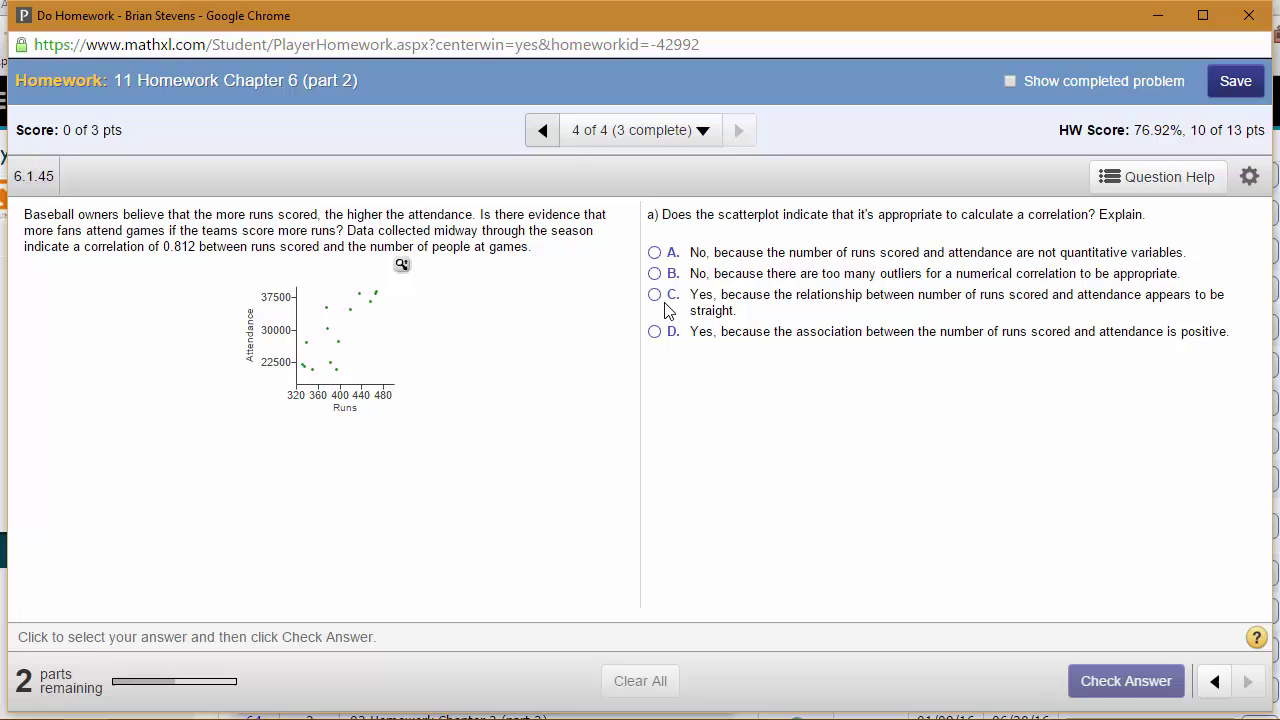
Answer baseball part a with C, the relationship appears straight, and continue.
left_click(655, 294)
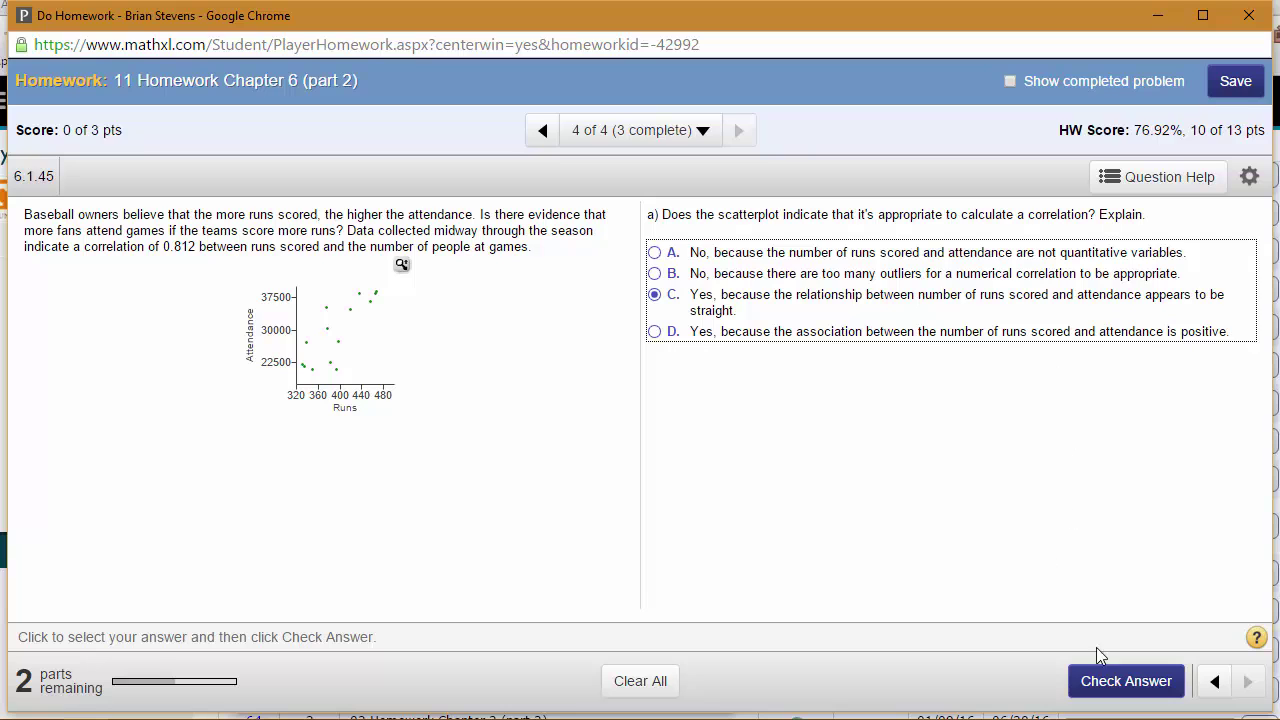
left_click(1124, 682)
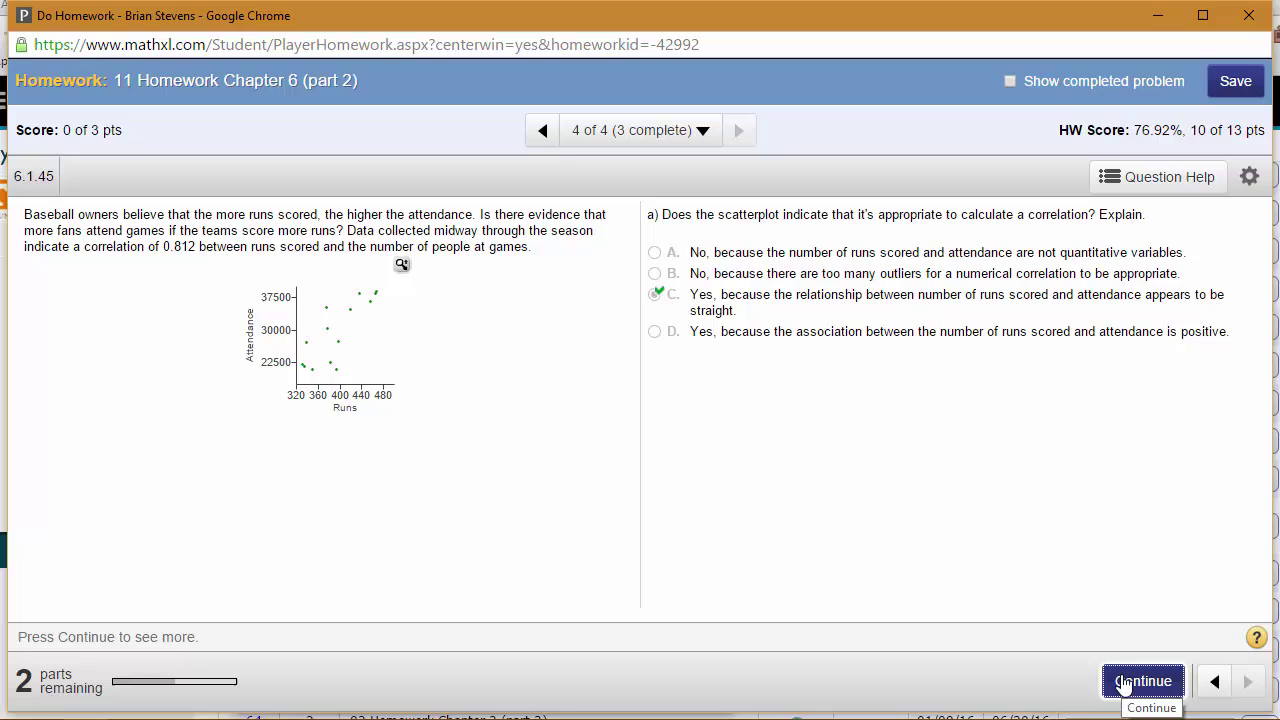
left_click(1124, 684)
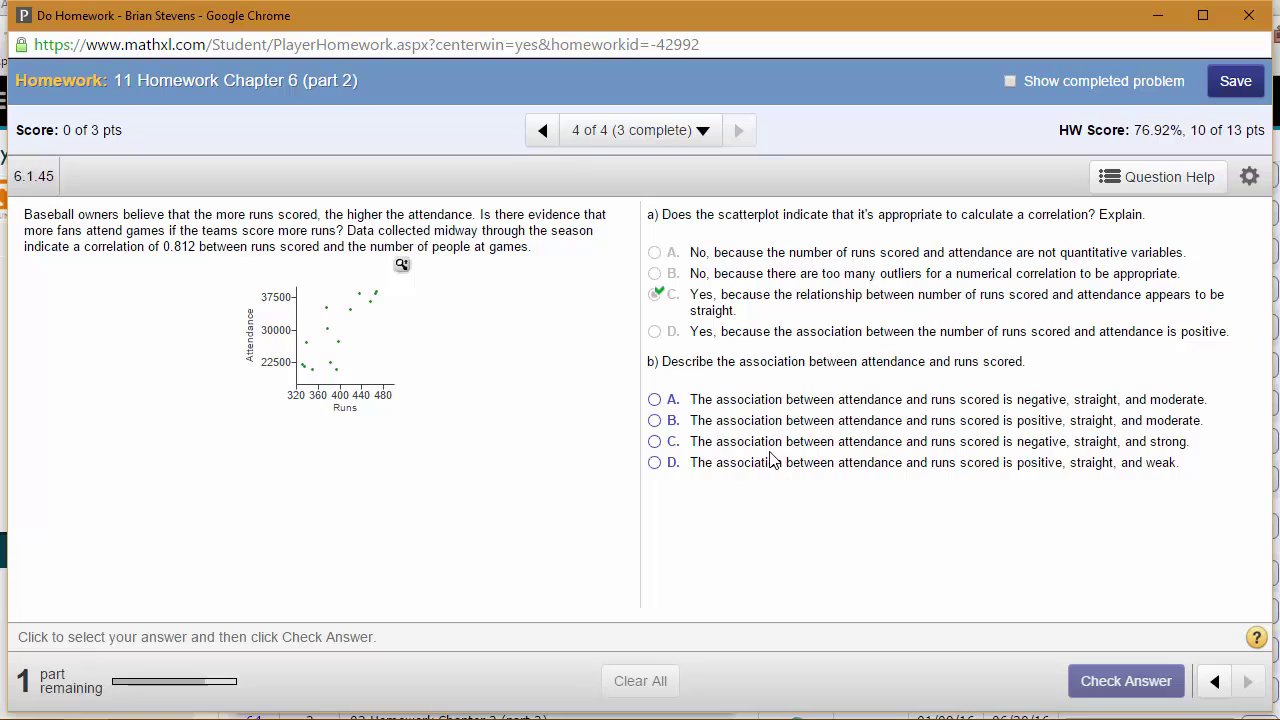
Answer part b with B, positive, straight, and moderate, and continue to part c.
left_click(668, 423)
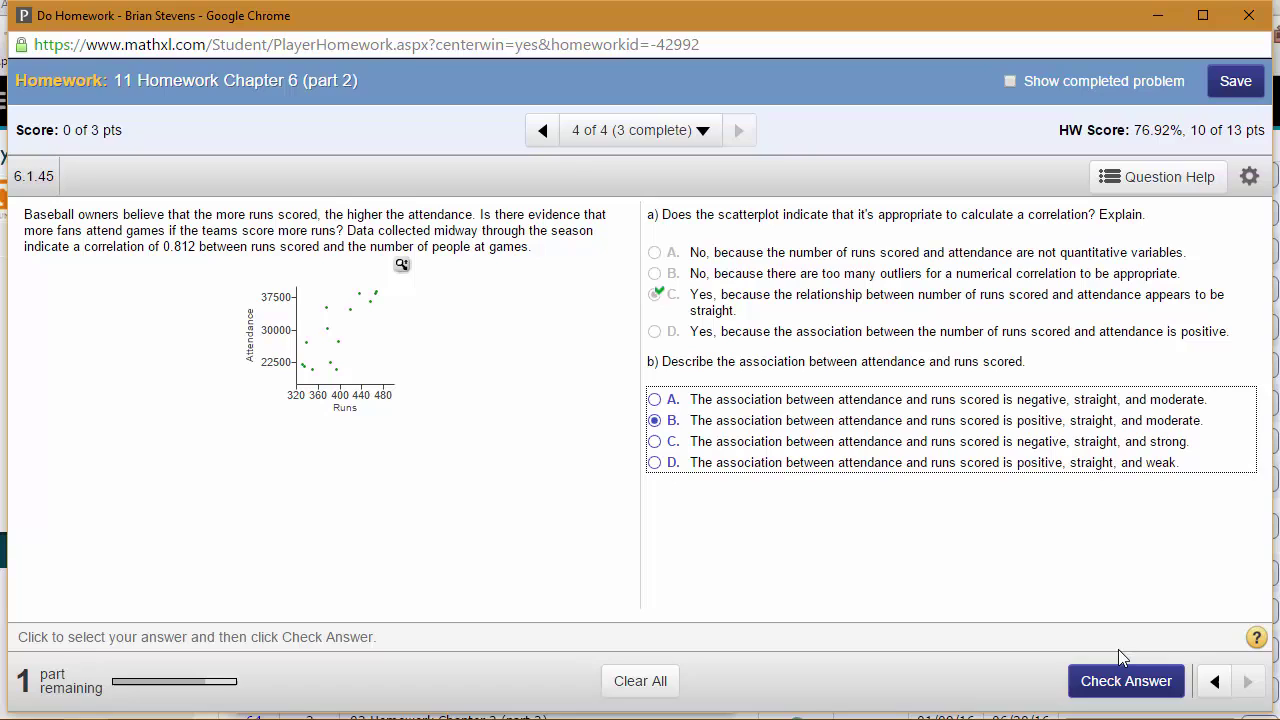
left_click(1124, 683)
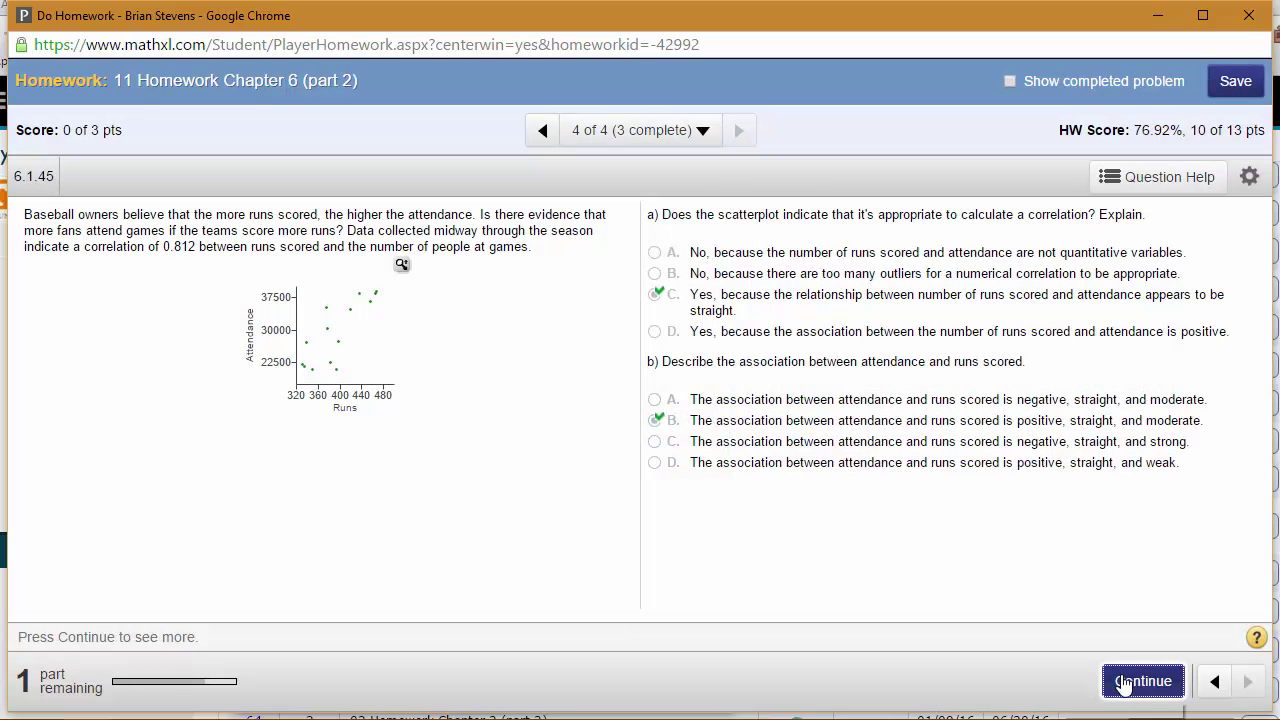
left_click(1143, 681)
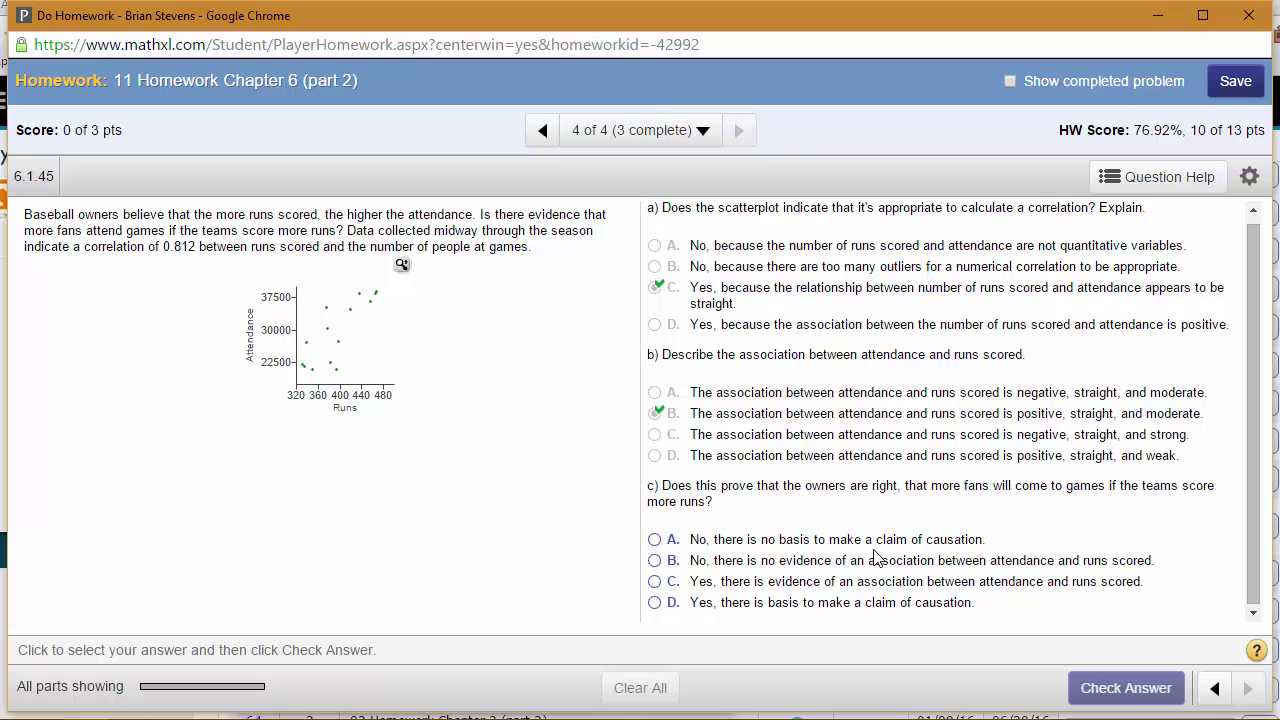
Submit choice A for part c: no basis for a causation claim.
left_click(655, 539)
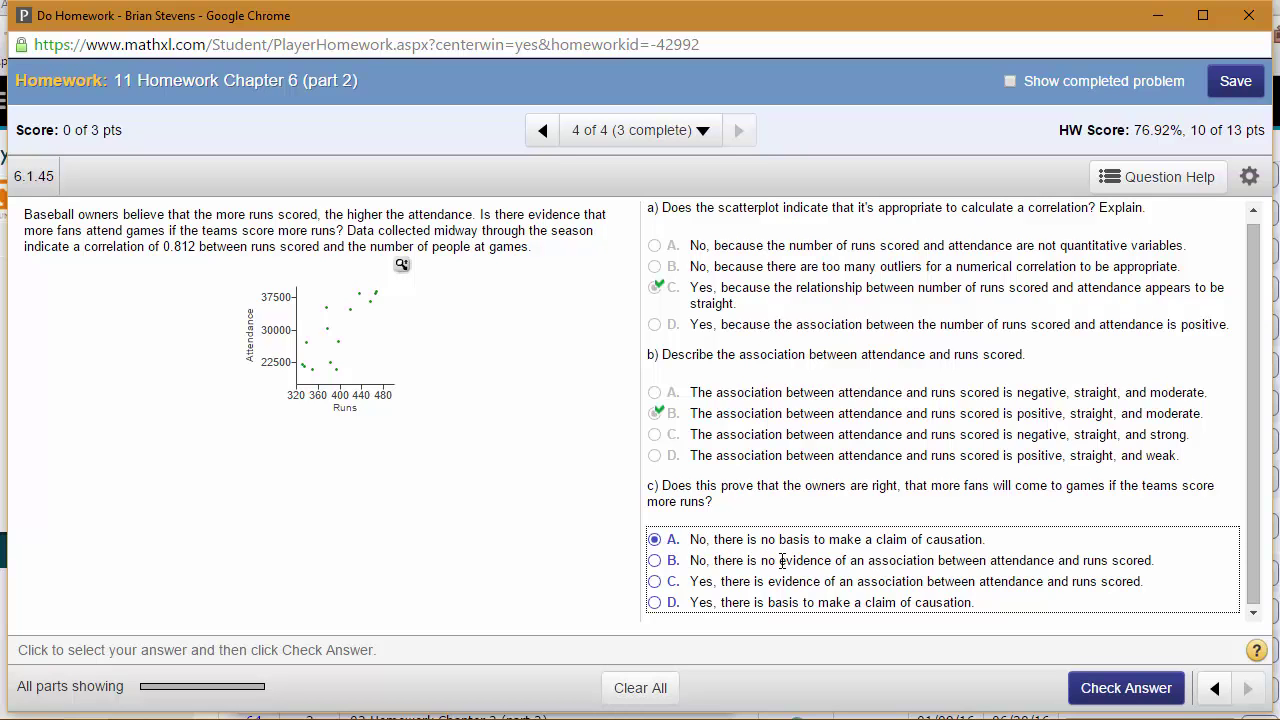
key("Return")
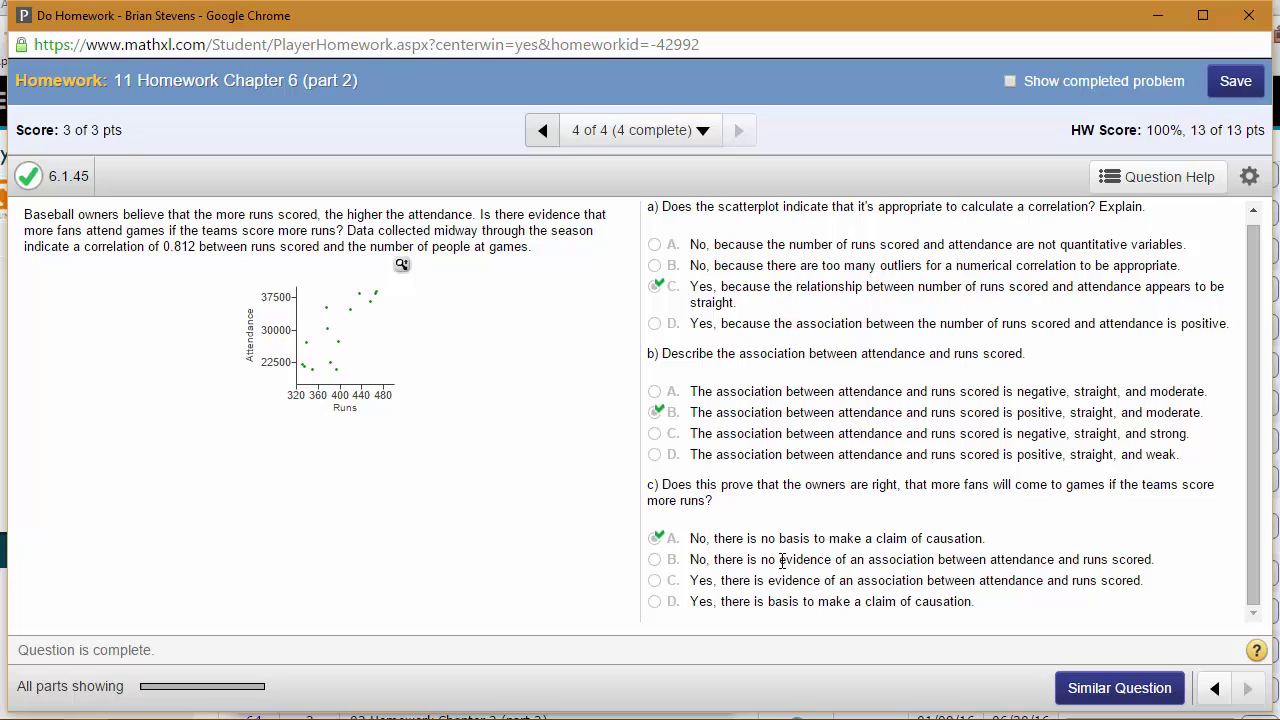